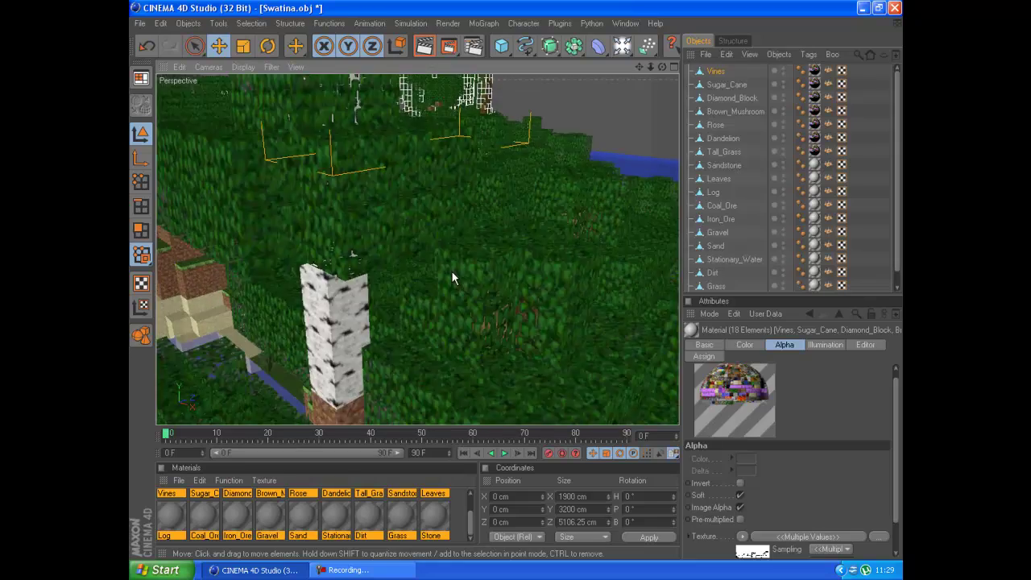
Add a camera, look through it, and frame the grassy shore with the tree and the hill across the water
scroll(514, 302, "up", 1)
left_click_drag(624, 46, 672, 132)
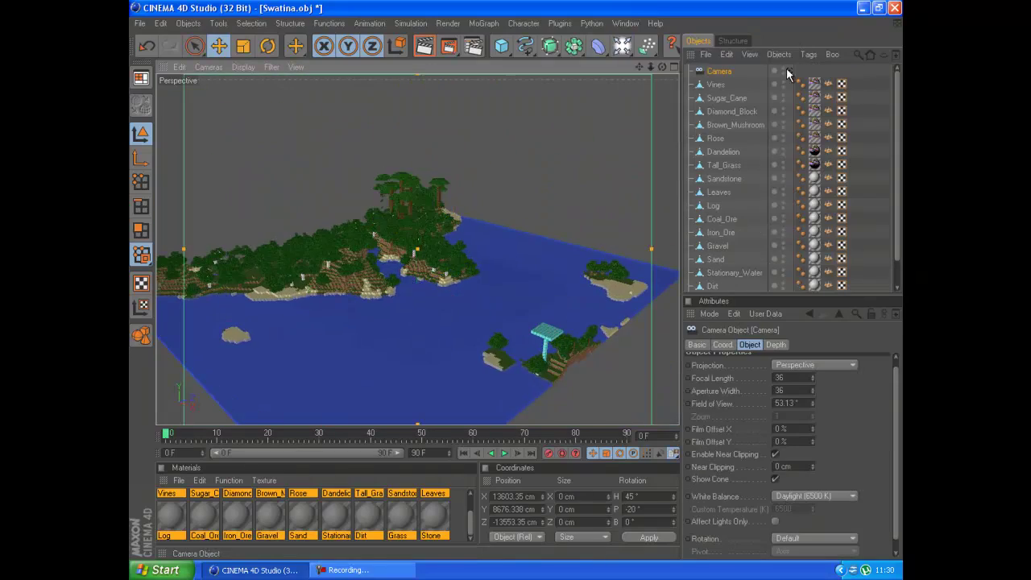
left_click(790, 71)
scroll(523, 283, "up", 6)
left_click_drag(523, 279, 518, 278)
left_click_drag(640, 68, 517, 279)
left_click_drag(639, 68, 517, 279)
left_click_drag(651, 67, 517, 279)
Add a Sky object and create a new material for it
left_click_drag(622, 46, 684, 183)
scroll(372, 519, "up", 2)
left_click(179, 481)
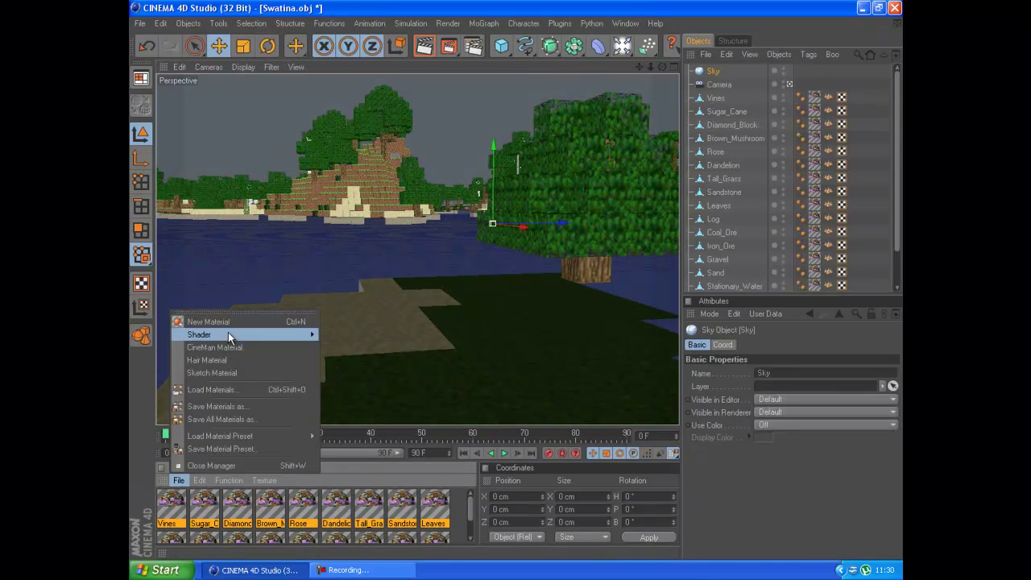
left_click(221, 322)
Set the new material's colour to sky blue (RGB 52, 180, 227) and turn off its specular channel
double_click(171, 505)
left_click(481, 143)
left_click(513, 102)
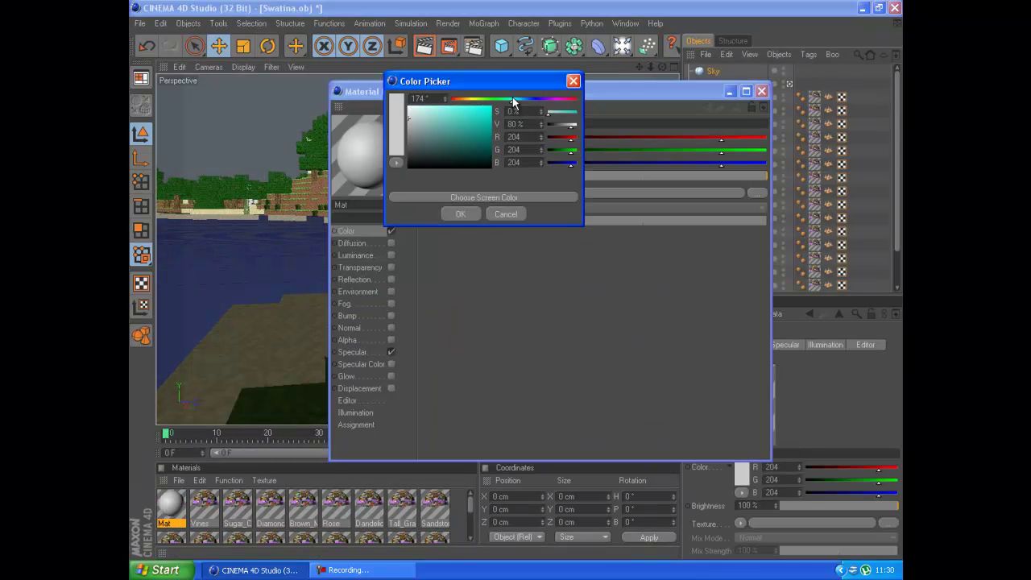
left_click_drag(474, 113, 471, 132)
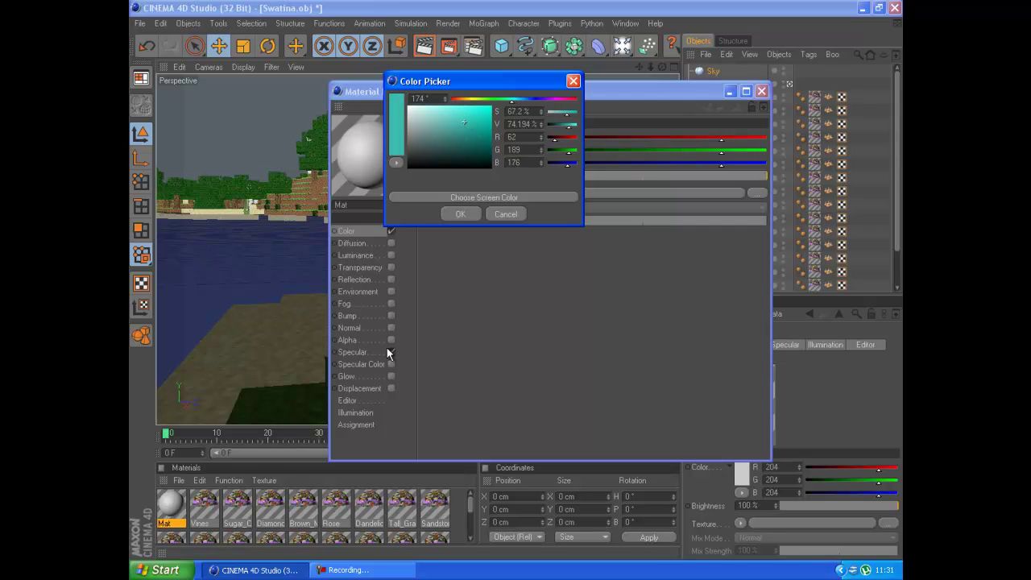
left_click(390, 352)
double_click(482, 144)
left_click(519, 96)
left_click(480, 117)
left_click_drag(478, 117, 471, 109)
left_click(459, 211)
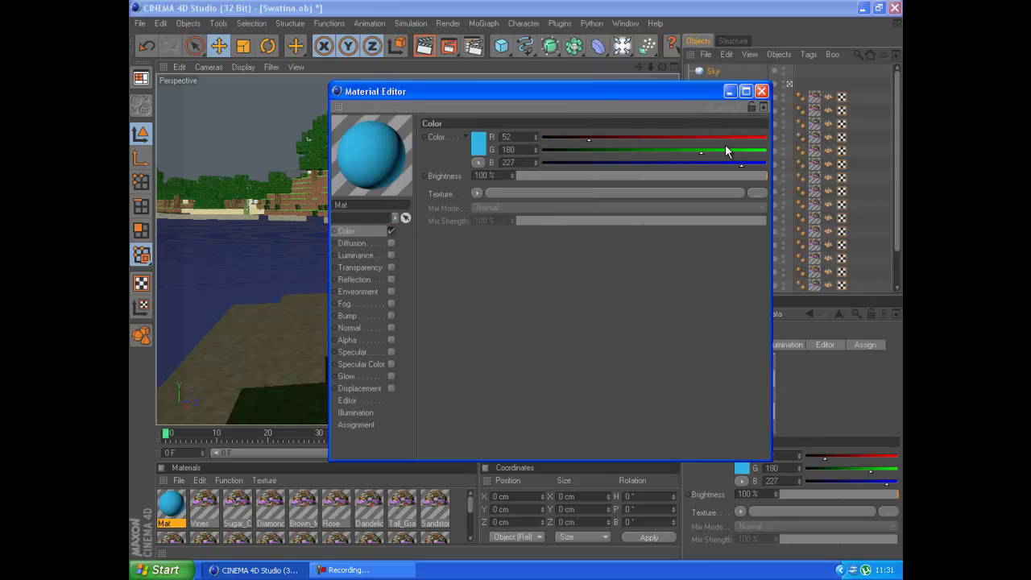
Load a Gradient shader into the sky material's colour texture and set its type to 2D - V
left_click(478, 194)
left_click(537, 261)
left_click(494, 221)
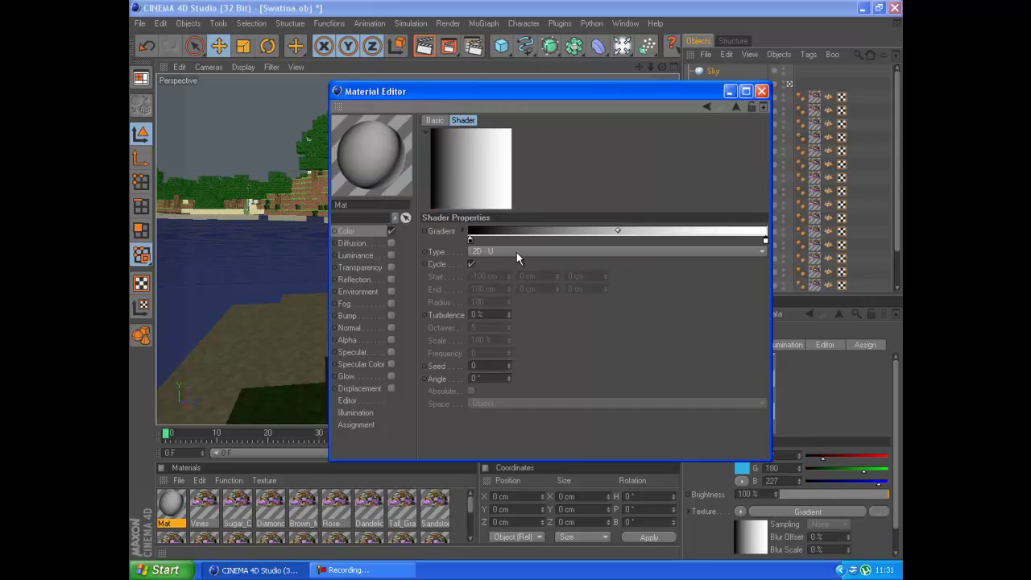
left_click(516, 253)
left_click(498, 272)
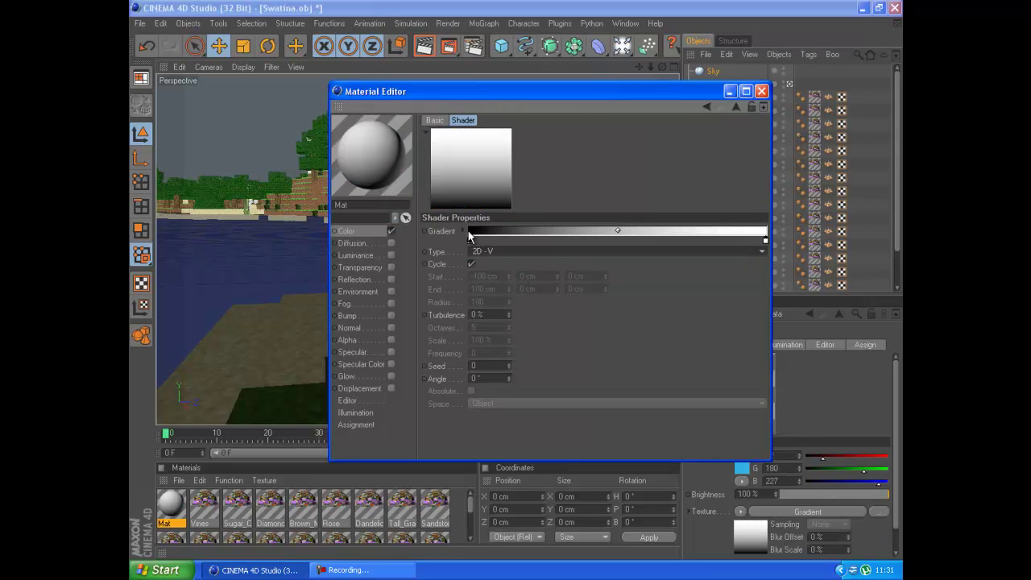
Change the black end of the sky gradient to a medium teal blue
double_click(470, 241)
left_click(502, 191)
left_click(454, 224)
left_click(445, 304)
Set the gradient's white end to light cyan (RGB 144, 240, 255) and assign the material to the Sky object
double_click(765, 240)
left_click(796, 192)
left_click(715, 196)
left_click(741, 303)
double_click(766, 241)
left_click(729, 198)
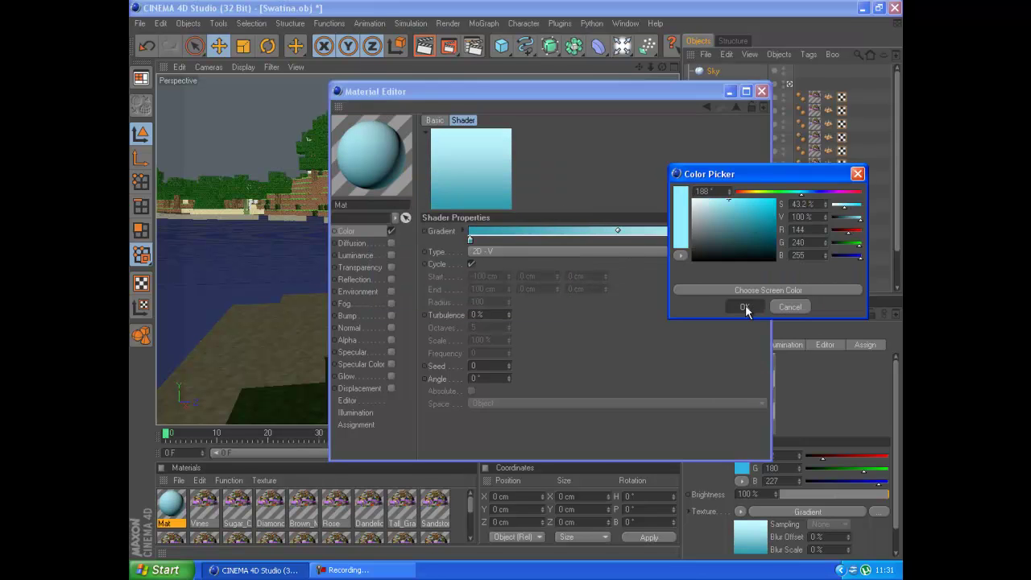
left_click(745, 307)
left_click(761, 92)
left_click_drag(171, 504, 715, 71)
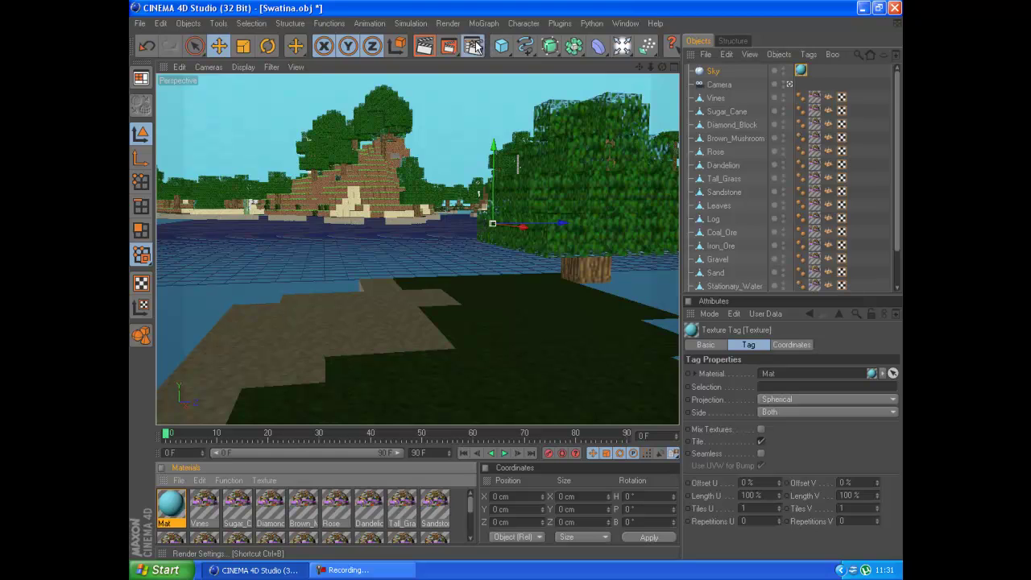
Add the Global Illumination effect to the render settings and choose its GI mode
left_click(475, 46)
left_click(239, 239)
left_click(298, 397)
left_click(465, 98)
left_click(470, 128)
left_click(720, 10)
Add a Sun Light and an additional omni light with its intensity lowered to about 18%
left_click(622, 47)
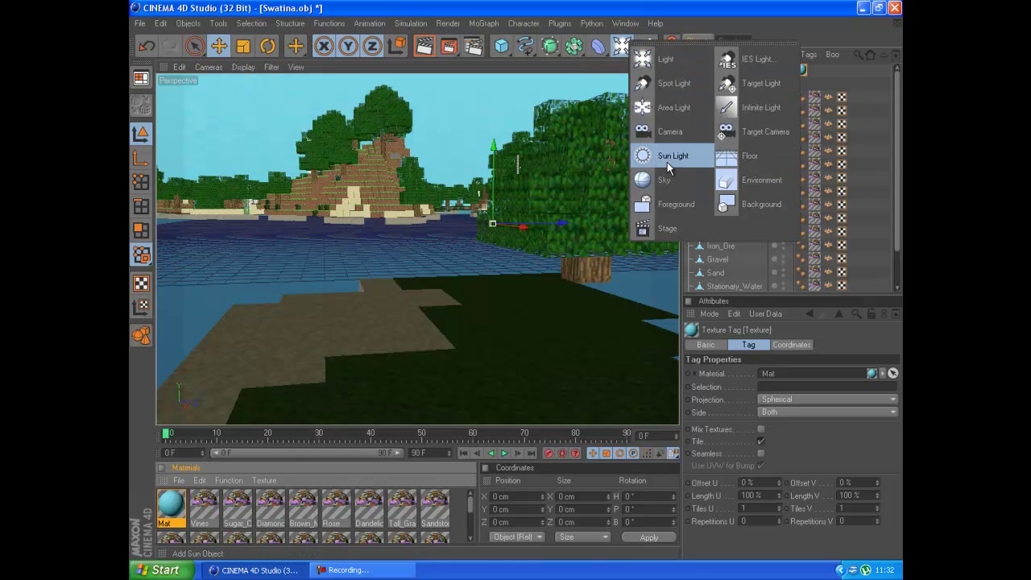
left_click(667, 161)
left_click(751, 367)
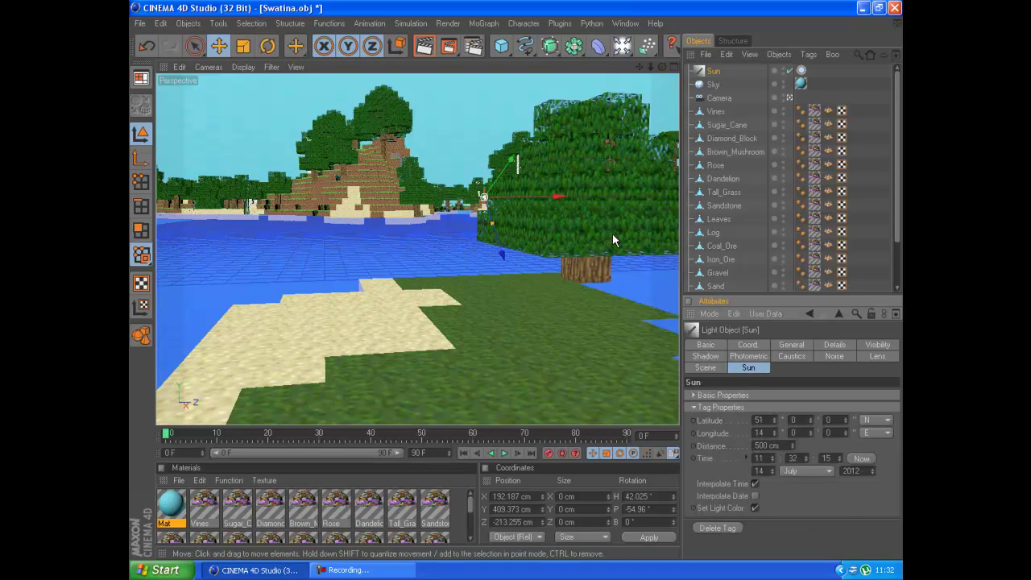
left_click(622, 47)
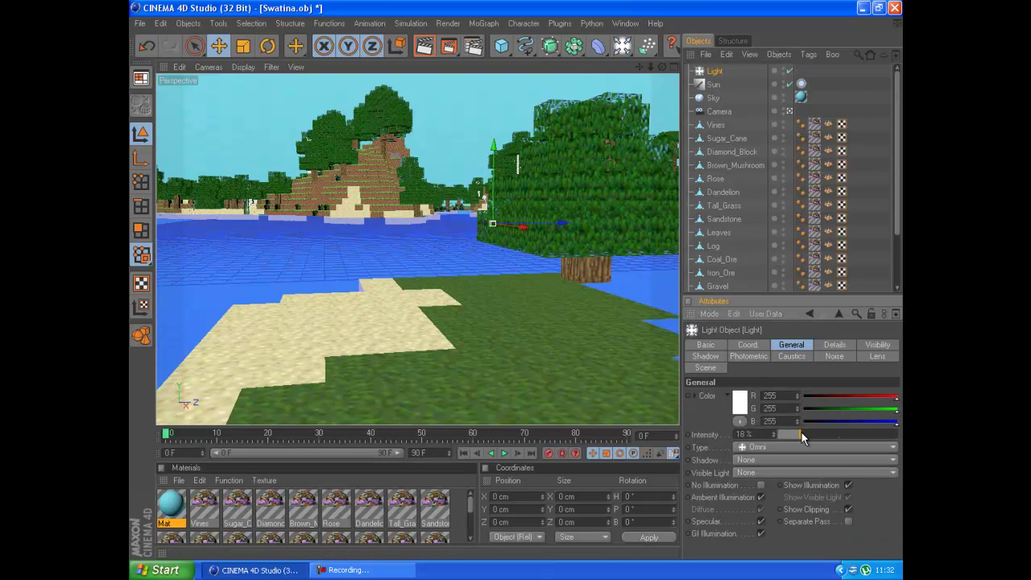
Set the Sun light's shadow type to Area
left_click(713, 85)
left_click(718, 357)
left_click(742, 397)
left_click(730, 448)
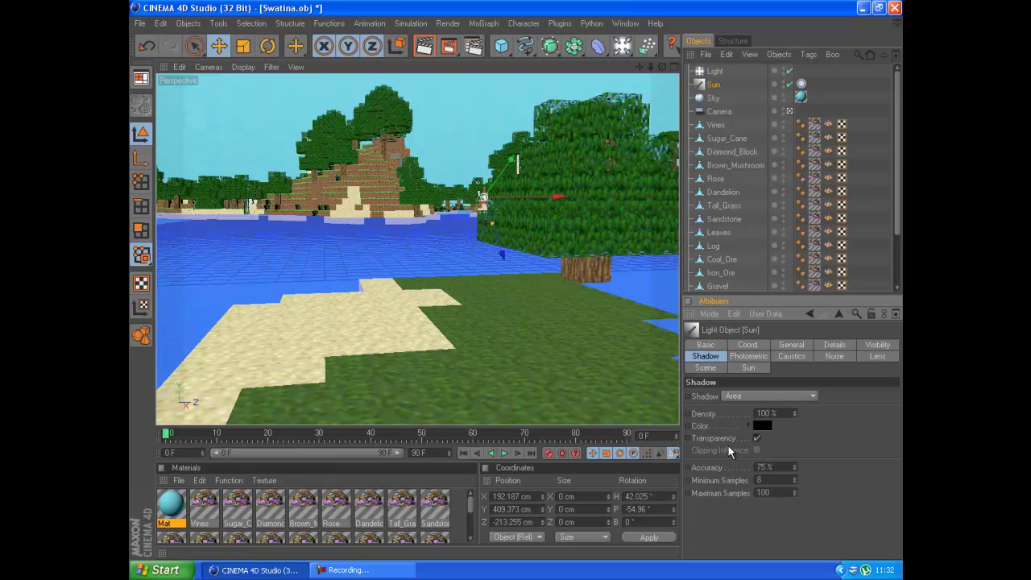
Add the Ambient Occlusion effect to the render settings and edit its maximum ray length
left_click(475, 48)
left_click(249, 243)
left_click(286, 320)
left_click(433, 120)
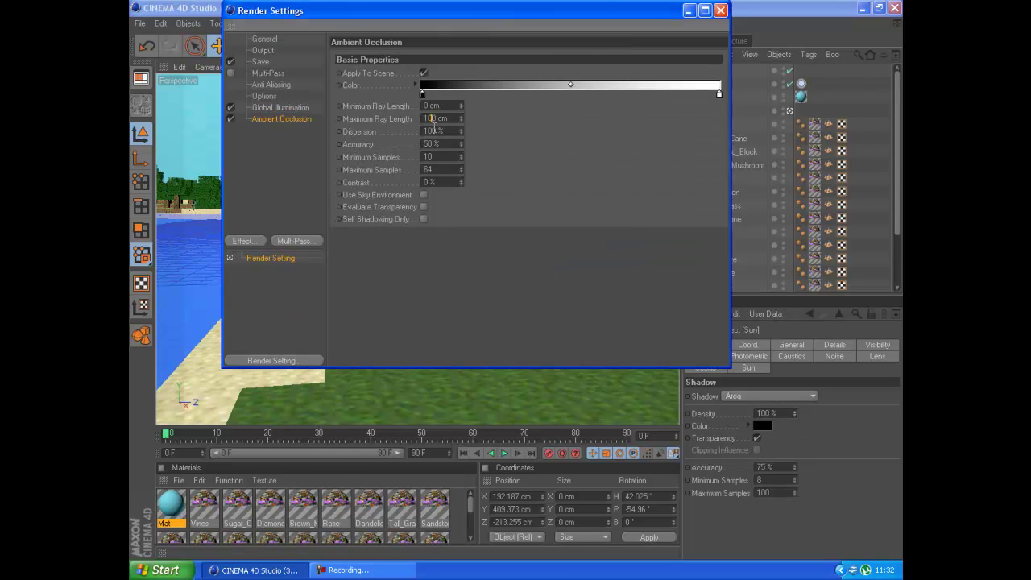
left_click(720, 12)
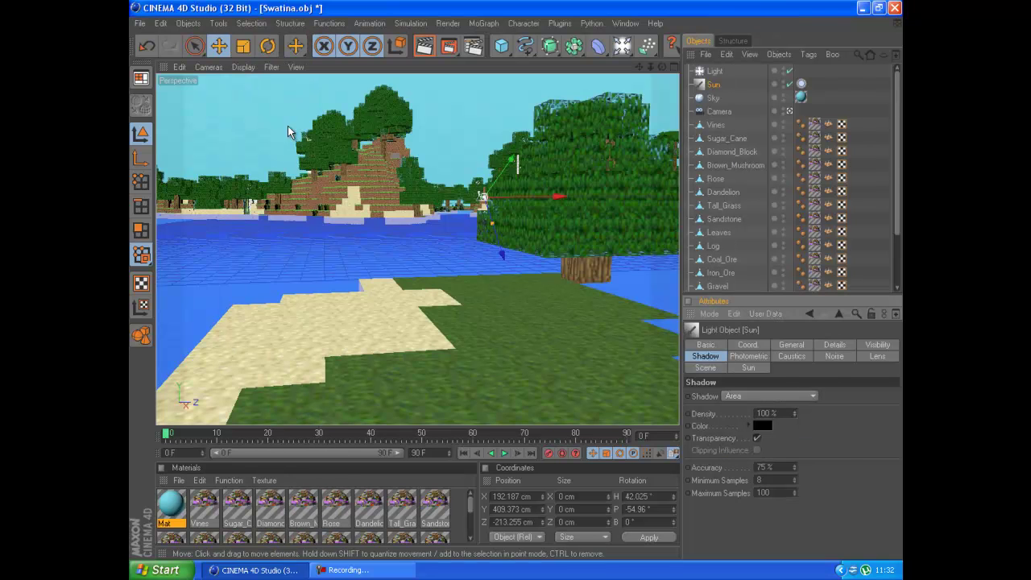
Select the Stationary_Water object in the scene
left_click(218, 47)
left_click(267, 257)
scroll(394, 288, "down", 3)
left_click_drag(321, 311, 319, 309)
scroll(516, 280, "up", 3)
mouse_move(640, 67)
left_mouse_down()
mouse_move(517, 279)
mouse_move(627, 75)
left_mouse_up()
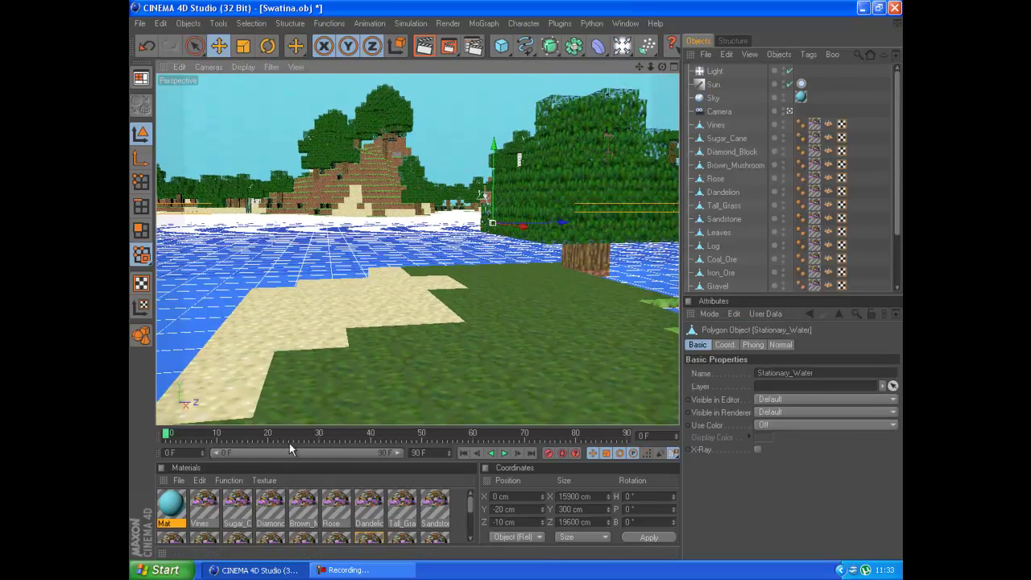
Create a second material with diffusion enabled and its colour set to light blue (RGB 69, 177, 235)
left_click(178, 481)
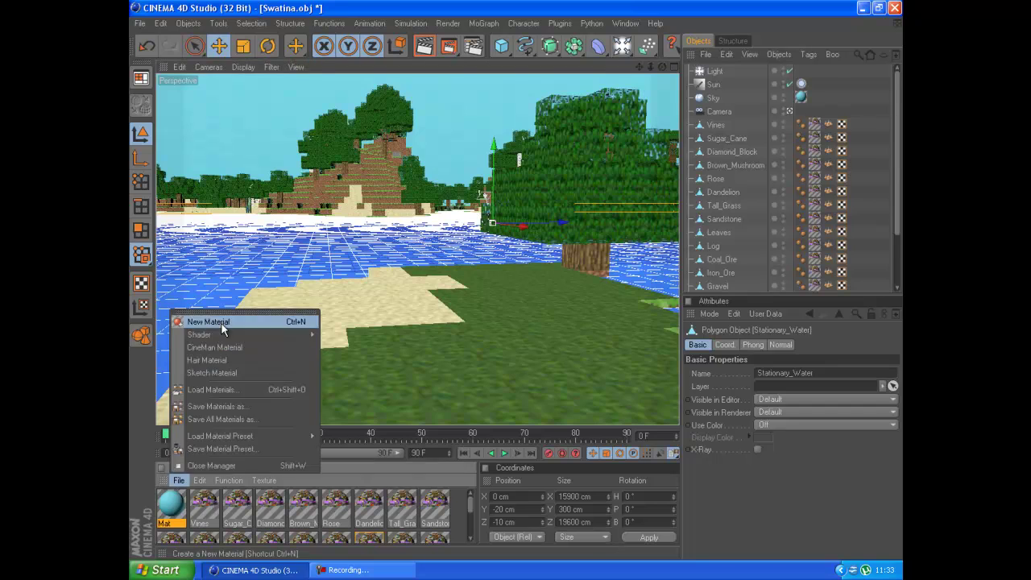
left_click(220, 322)
double_click(175, 508)
left_click(392, 244)
left_click(350, 231)
left_click(476, 149)
left_click(501, 99)
left_click(470, 107)
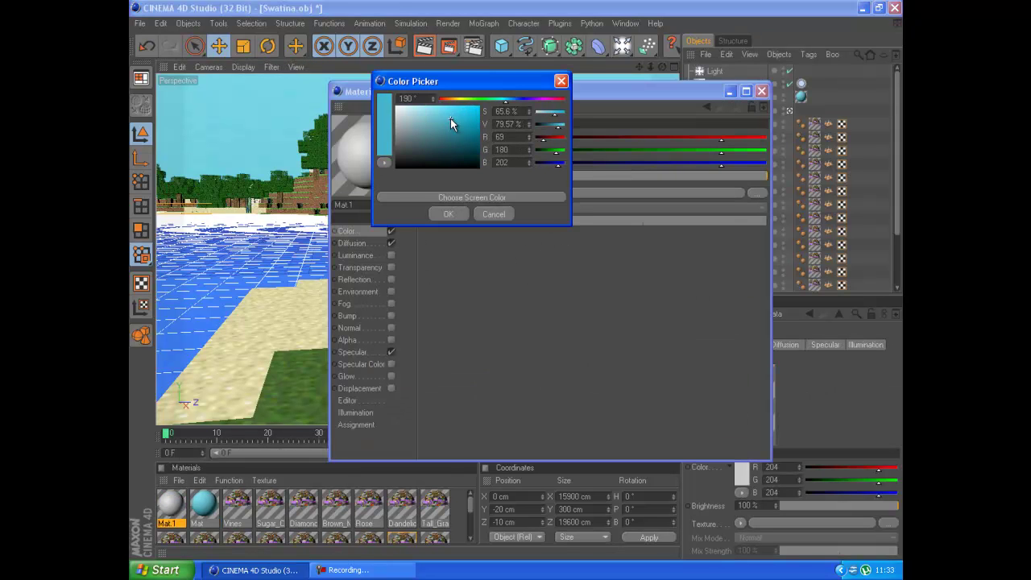
left_click(448, 213)
Lower the water material's colour brightness to 22%
left_click(360, 243)
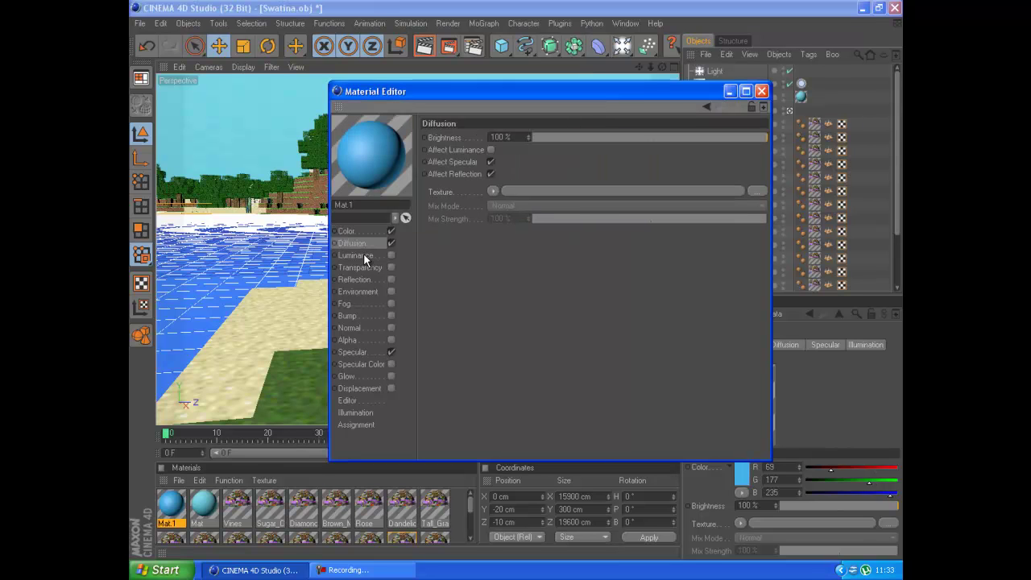
left_click(350, 232)
left_click_drag(572, 176, 550, 178)
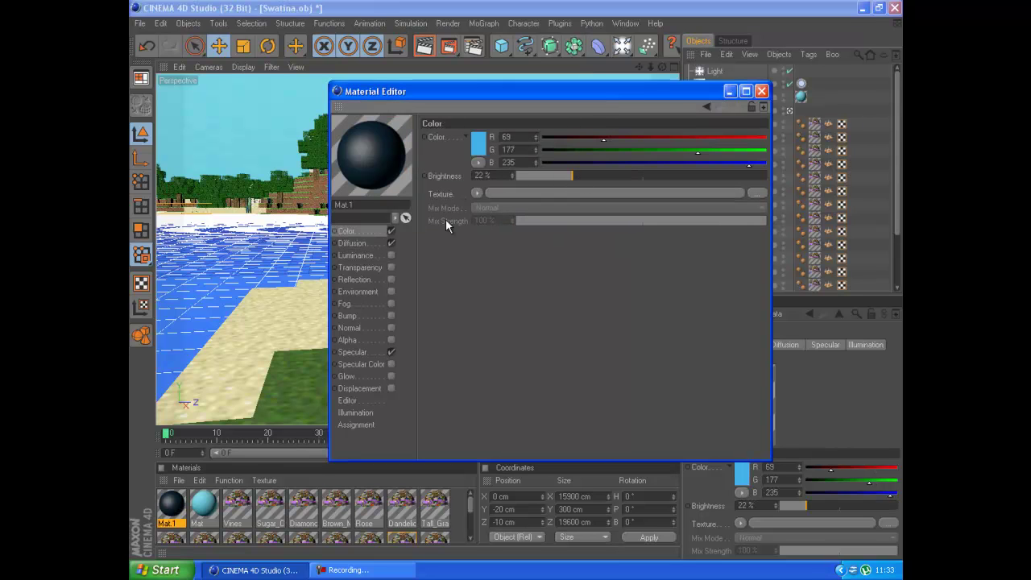
Enable transparency on the water material with a refraction of 1.33
left_click(371, 256)
left_click(373, 266)
left_click(394, 265)
left_click(519, 187)
type(".33")
left_click(633, 213)
Tint the water material's transparency colour light blue
left_click(515, 145)
left_click(552, 96)
left_click(514, 108)
left_click(495, 210)
left_click(518, 146)
left_click(489, 108)
left_click(494, 210)
Enable reflection on the water material and give the reflection a blue tint
left_click(375, 280)
left_click(391, 279)
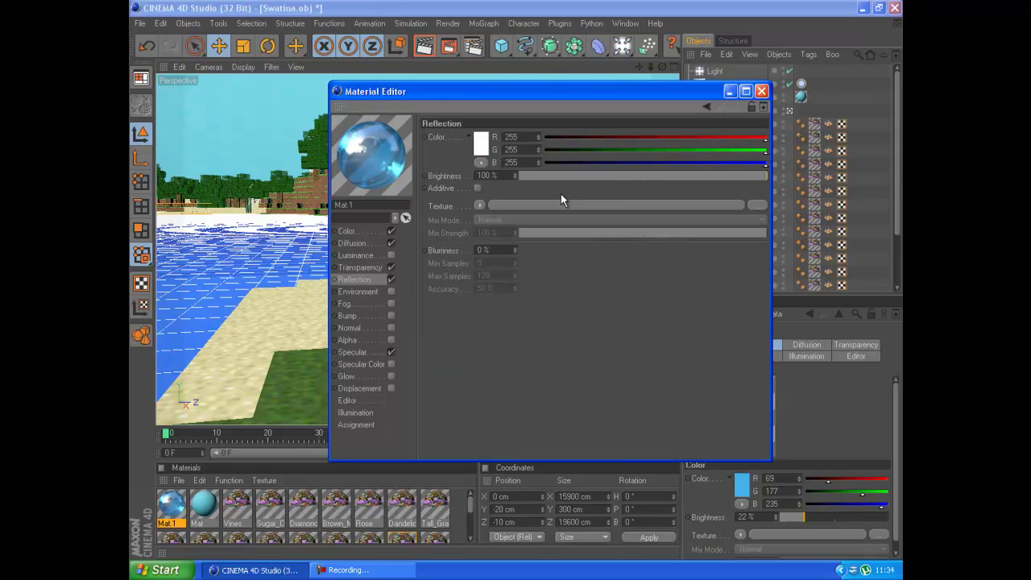
left_click(475, 143)
left_click(460, 115)
left_click(453, 205)
Enable the water material's bump channel and load a Noise texture into it
left_click(373, 293)
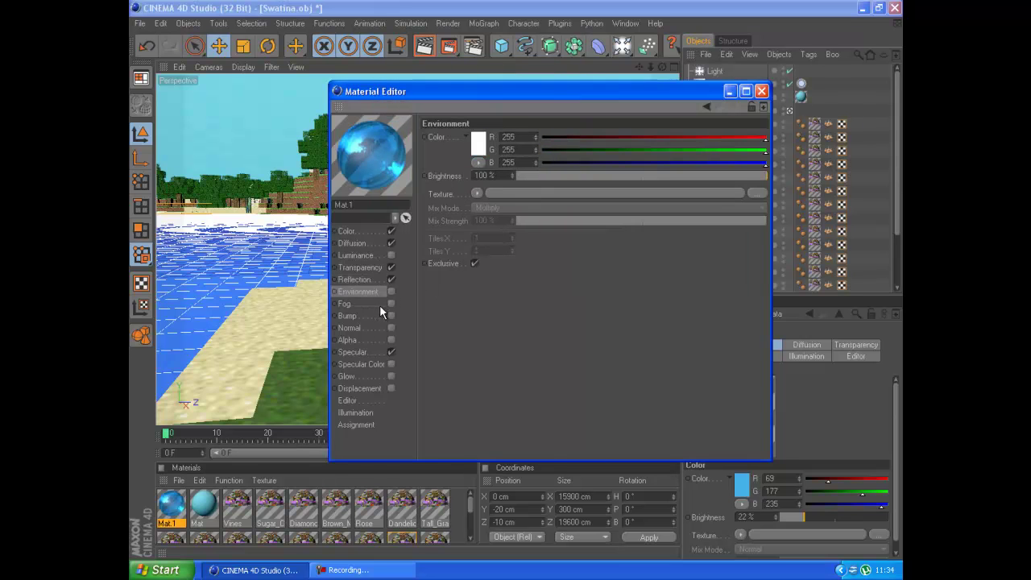
left_click(392, 316)
left_click(364, 315)
left_click(471, 168)
left_click(493, 332)
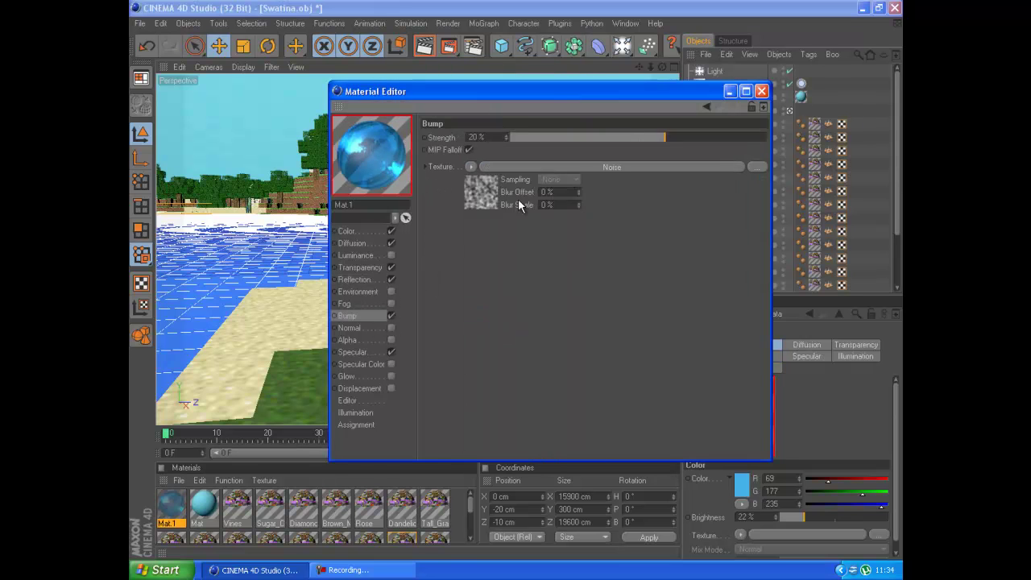
Configure the bump noise as Nutous with 20 octaves and a global scale of 249%
left_click(548, 168)
left_click(754, 270)
left_click(752, 355)
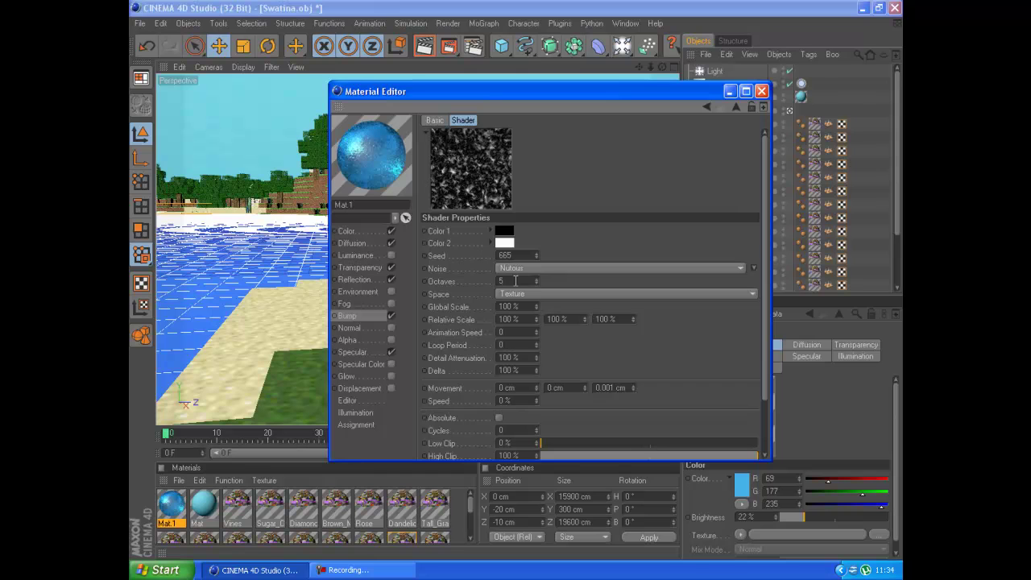
type("249")
left_click(665, 357)
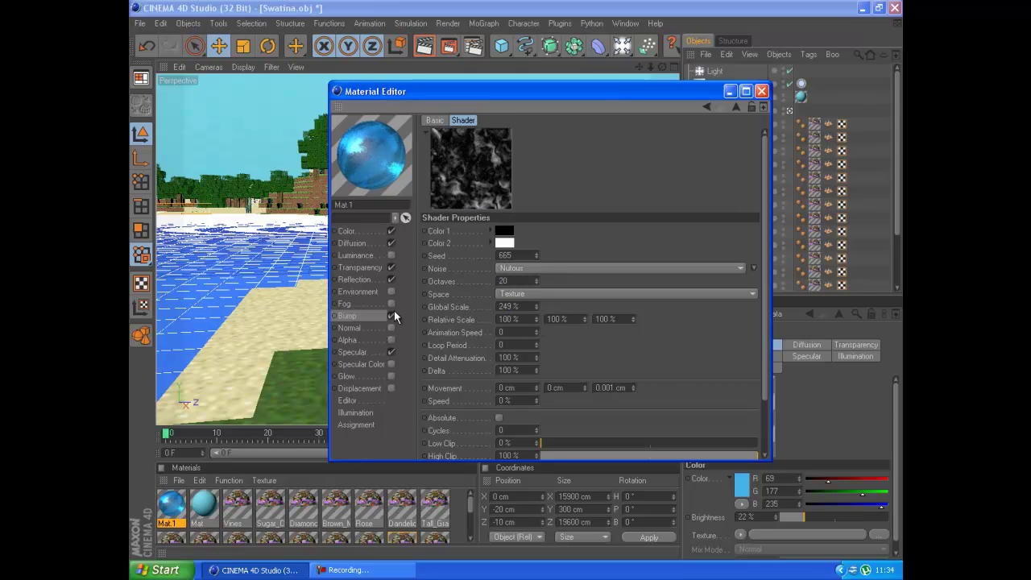
Enable displacement with a Nutous Noise texture, using 4 octaves and a global scale of 170%
left_click(390, 388)
left_click(465, 181)
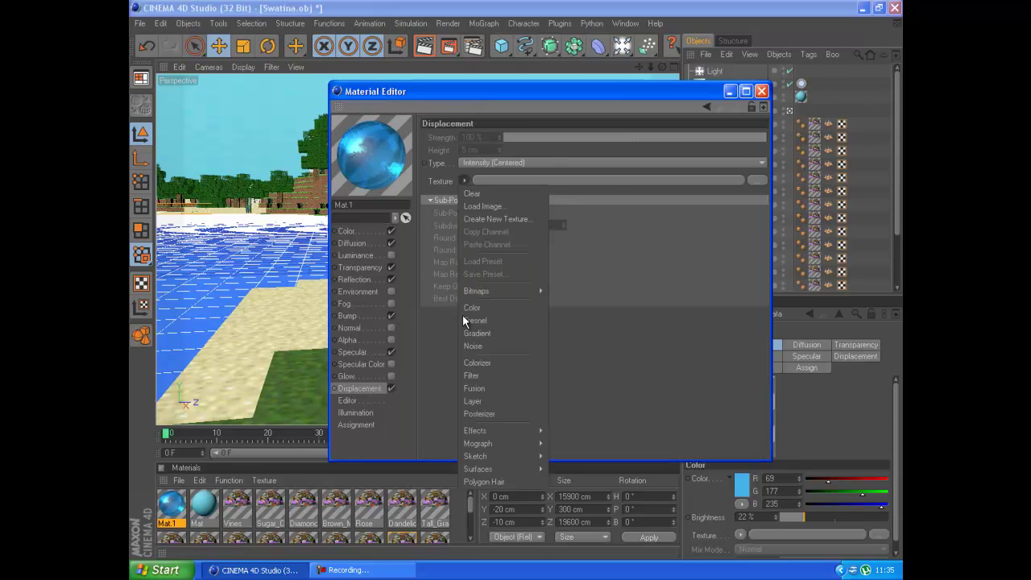
left_click(471, 345)
left_click(478, 203)
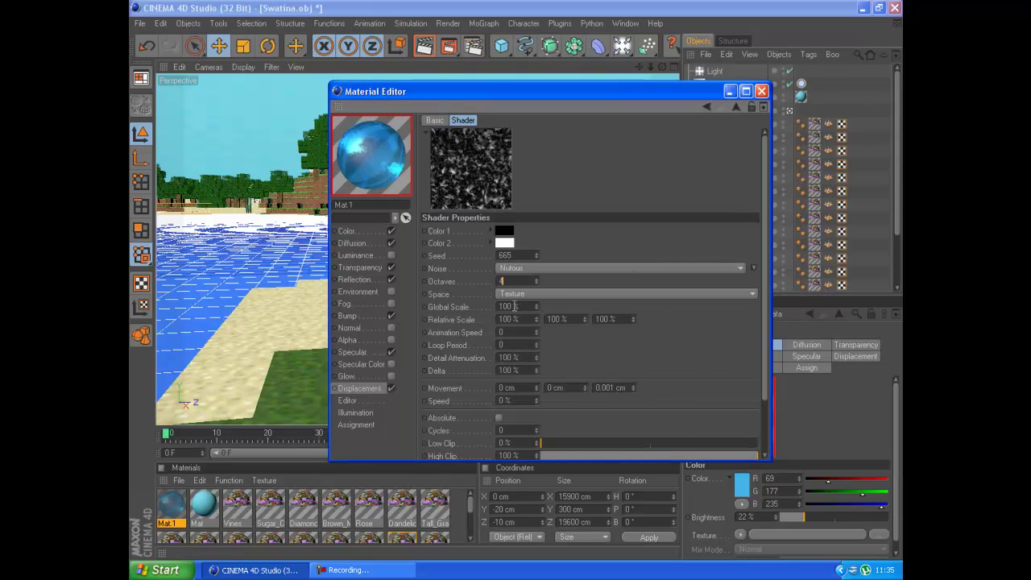
type("70")
left_click(683, 314)
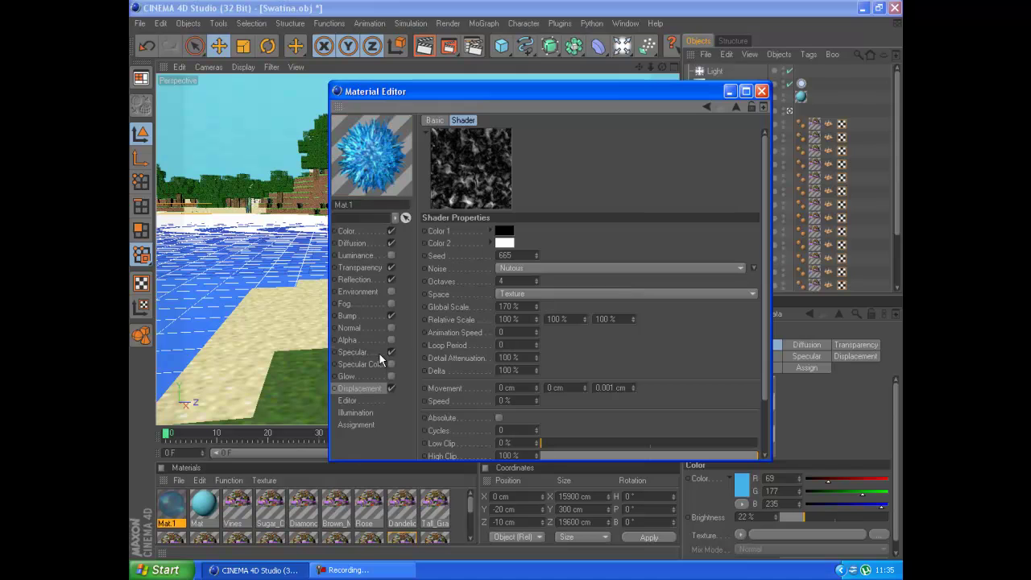
Set the specular mode to Metal with 100% height and 25% falloff, and assign the material to the water
left_click(378, 353)
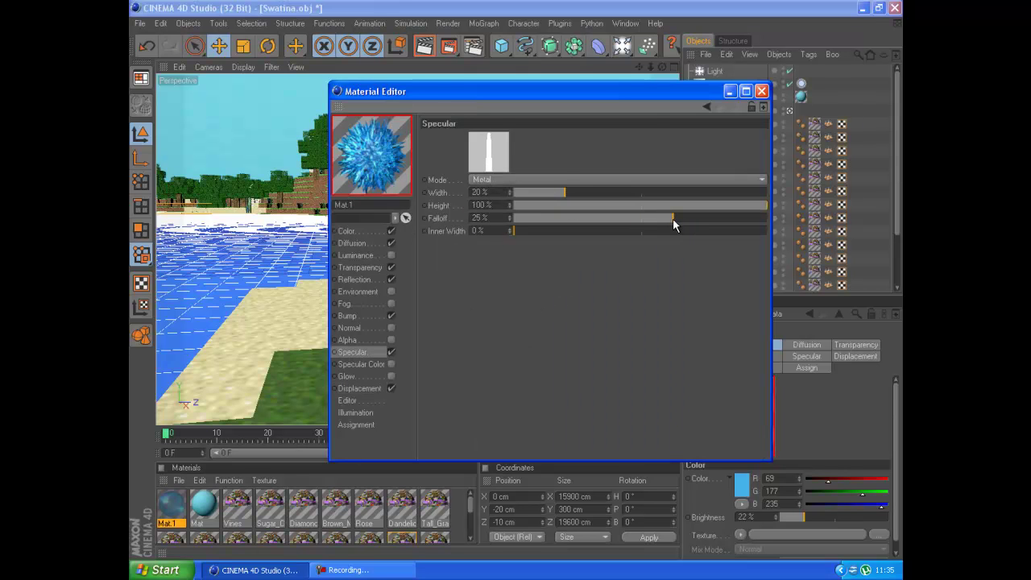
left_click(761, 92)
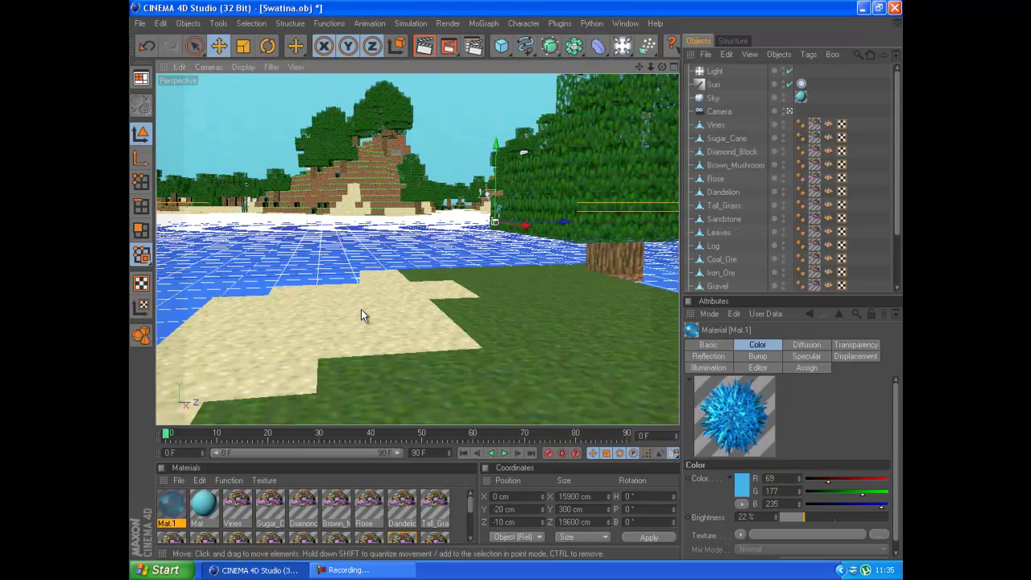
left_click_drag(172, 502, 222, 353)
Test-render the active view to check the water and lighting, and stop the render partway
scroll(517, 281, "up", 1)
left_click(423, 49)
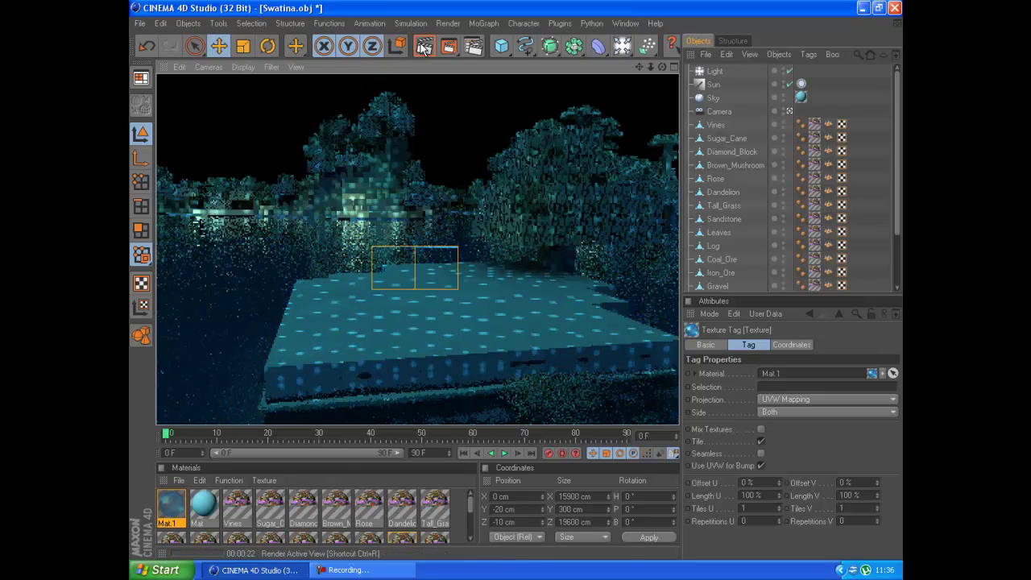
left_click(427, 271)
left_click(428, 268)
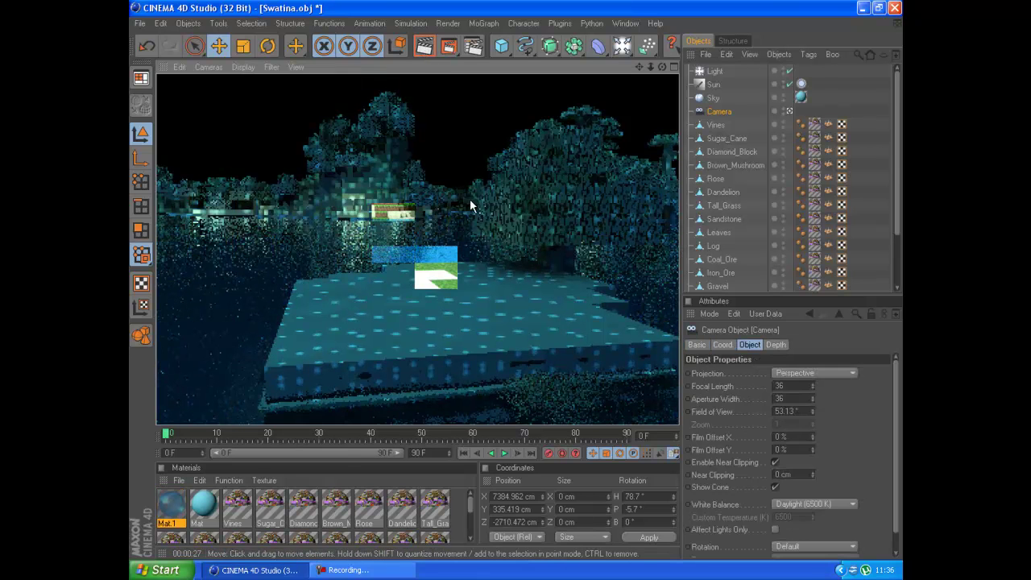
Reframe the camera on the grassy shore beside the tree, and merge the Sheep model from the Paczka Murshtina folder
left_click_drag(639, 66, 516, 280)
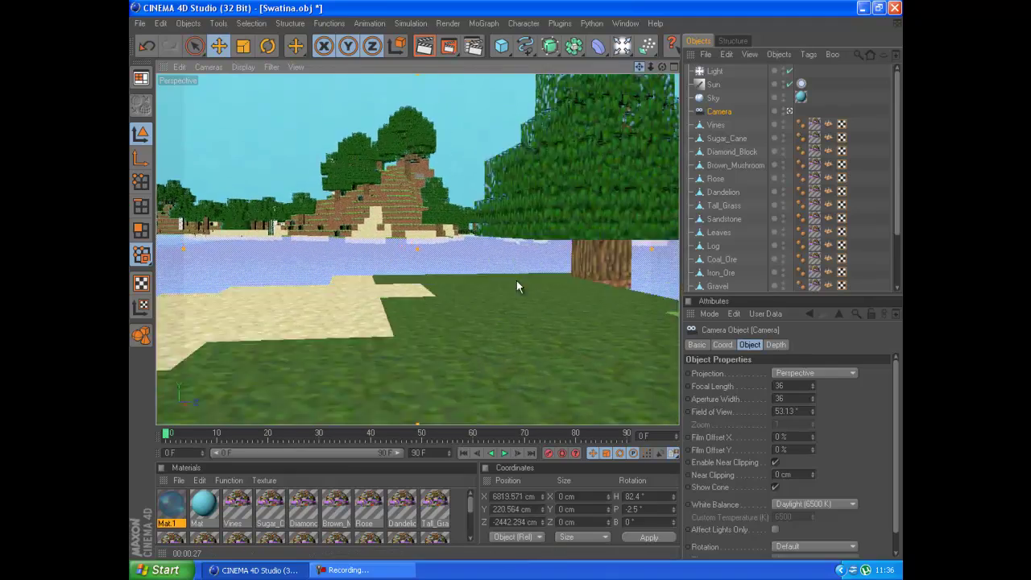
left_click_drag(651, 67, 517, 279)
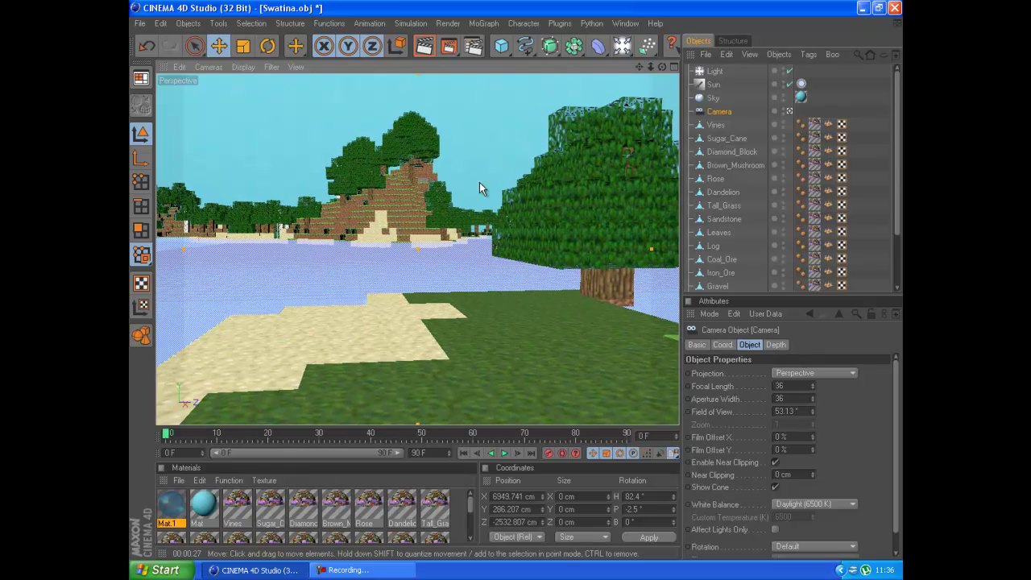
left_click(140, 24)
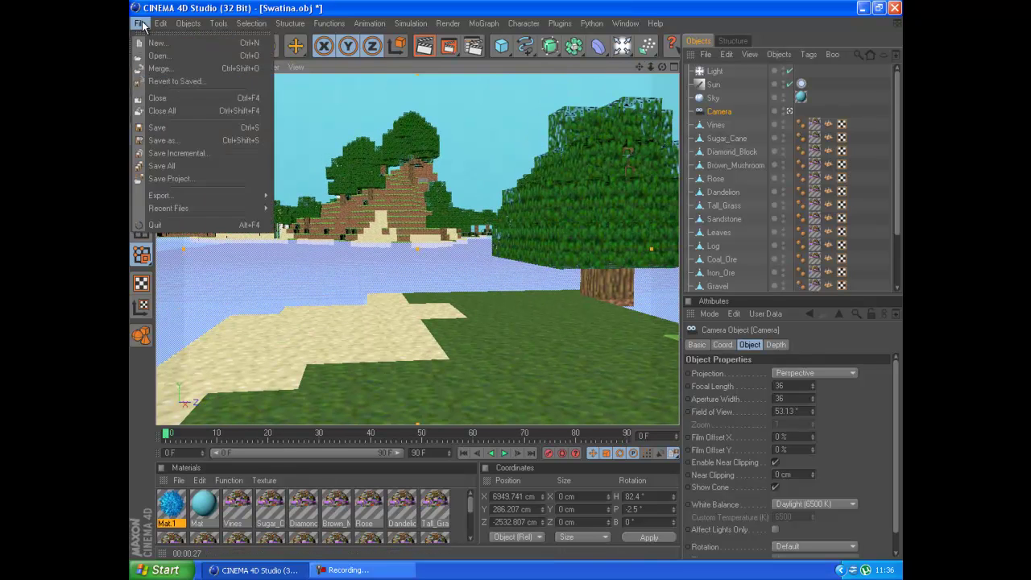
left_click(159, 55)
left_click(473, 52)
double_click(304, 231)
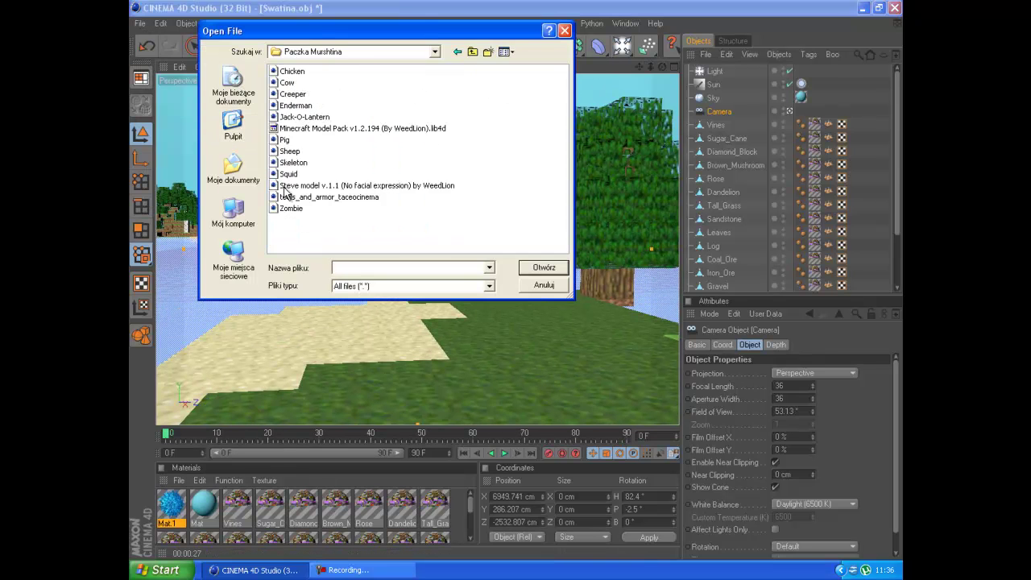
left_click(552, 270)
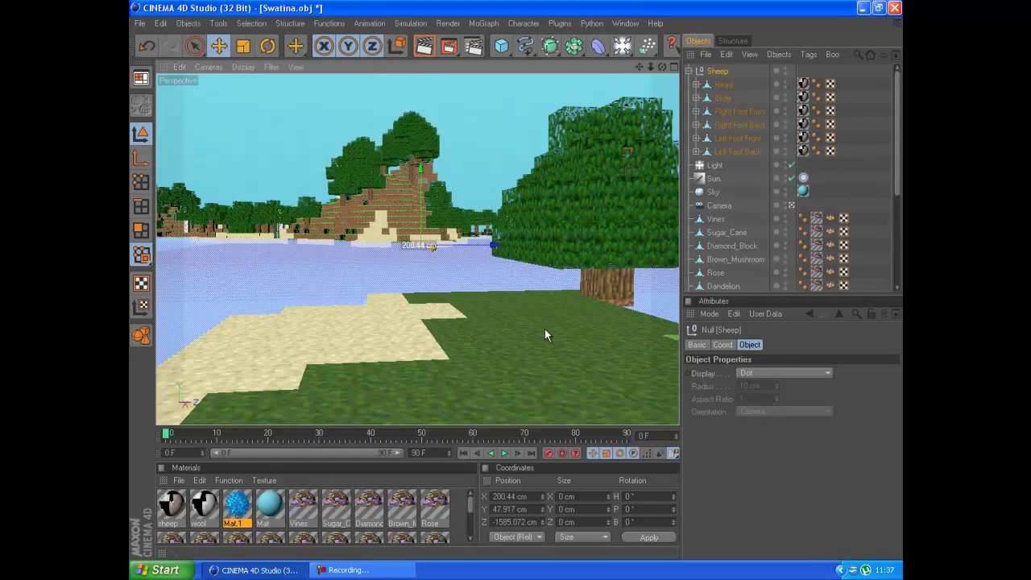
Move the sheep onto the grass beside the tree, working from outside the camera
left_click(792, 205)
left_click_drag(591, 167, 516, 280, "alt")
scroll(535, 293, "down", 3)
scroll(498, 274, "up", 5)
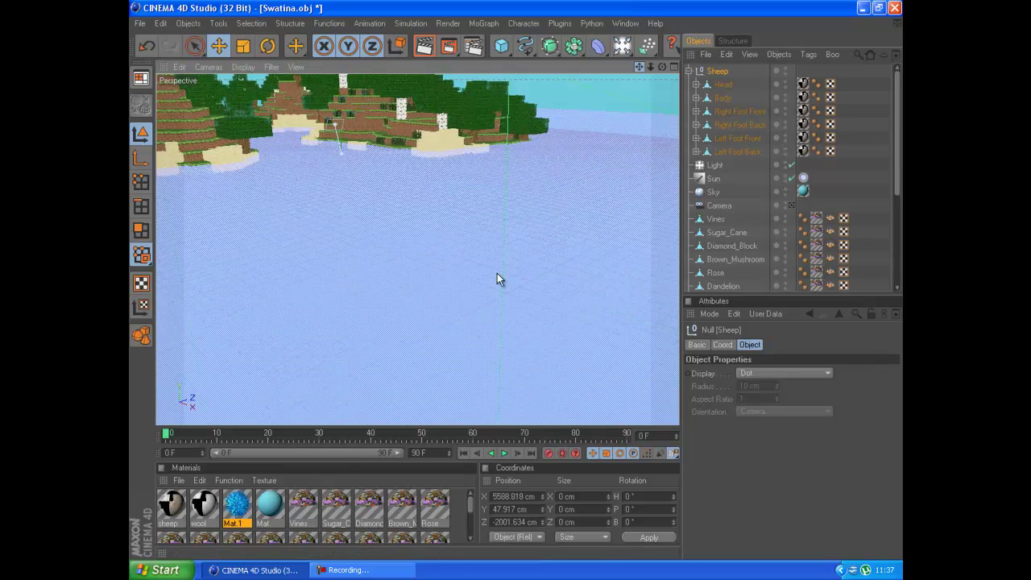
middle_click_drag(498, 274, 541, 273, "alt")
scroll(520, 279, "down", 3)
left_click_drag(516, 286, 444, 260)
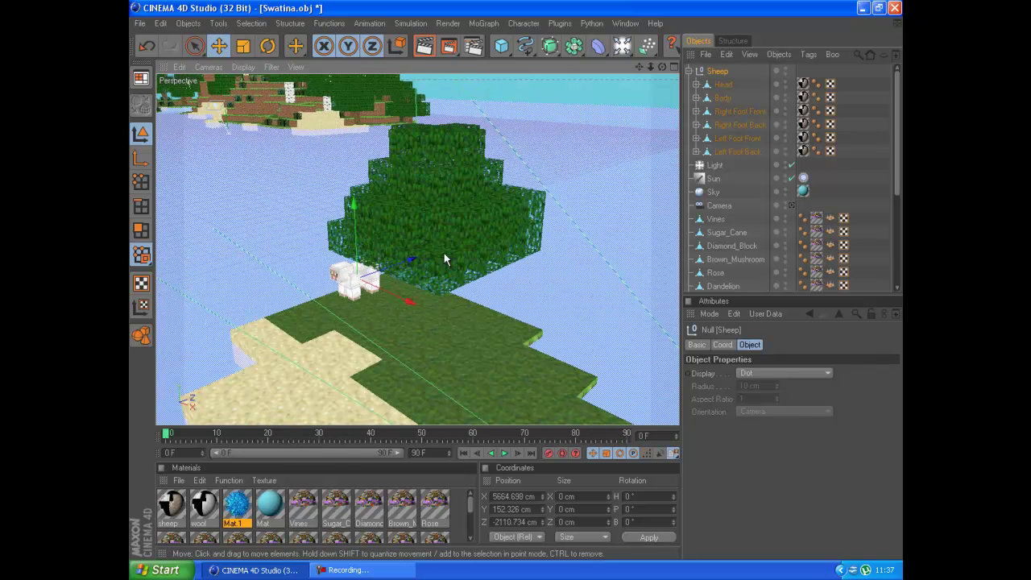
left_click_drag(353, 249, 353, 238)
Rotate the sheep so it stands side-on, and shift it slightly along the grass
key("r")
left_click_drag(355, 291, 322, 287)
key("e")
left_click_drag(407, 268, 416, 273)
Tilt the sheep's head wool to a pitch of about 17.7° and check the pose through the camera
left_click(321, 268)
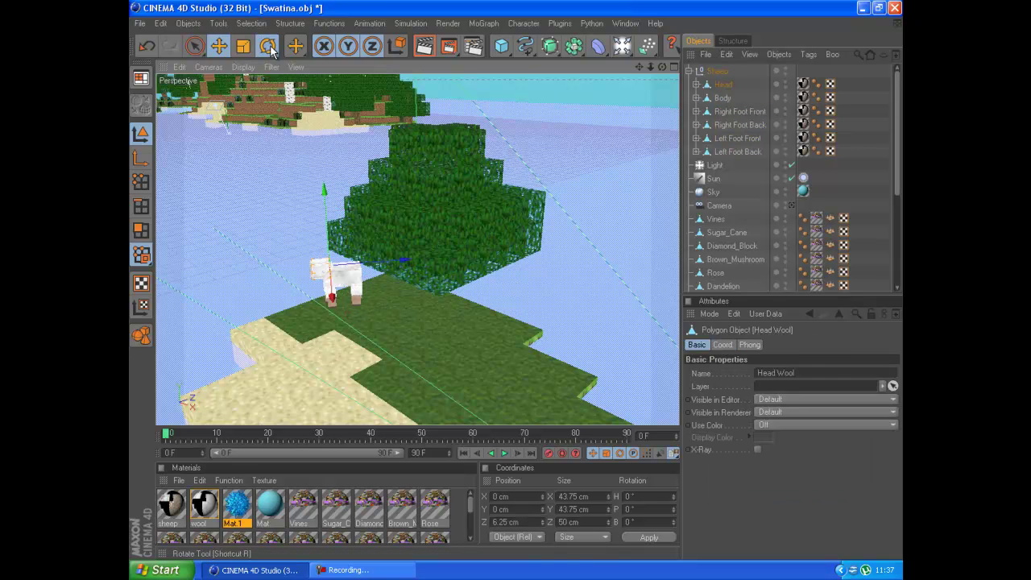
left_click(269, 46)
left_click_drag(341, 226, 328, 221)
left_click(792, 206)
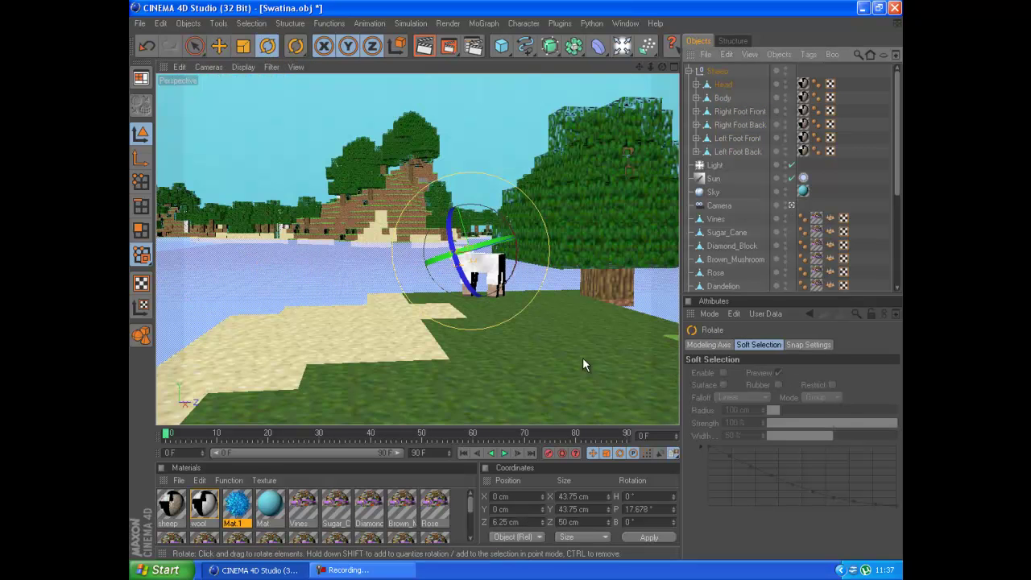
Leave the camera view and merge the Chicken model into the scene
left_click(791, 208)
left_click(139, 23)
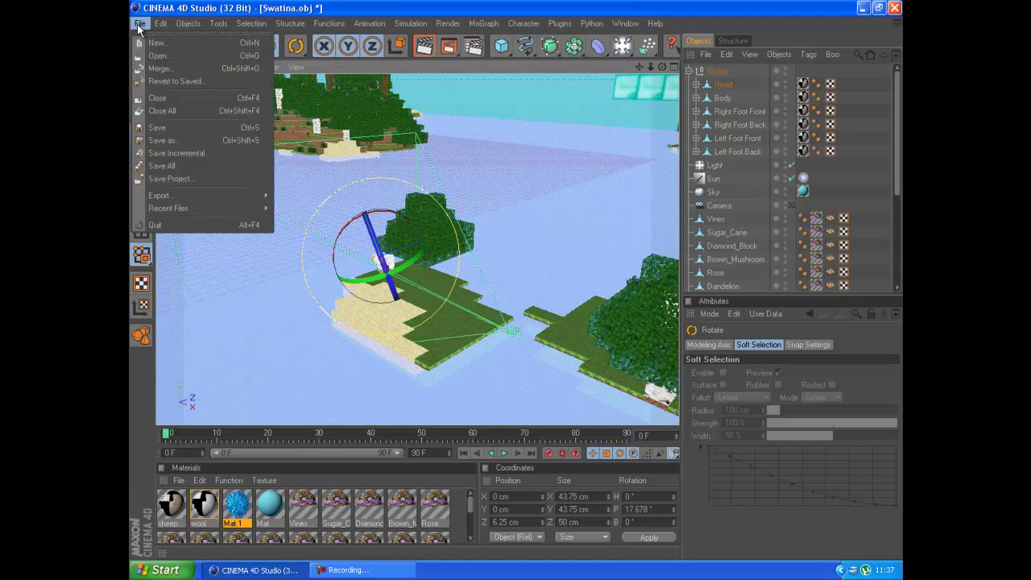
left_click(169, 69)
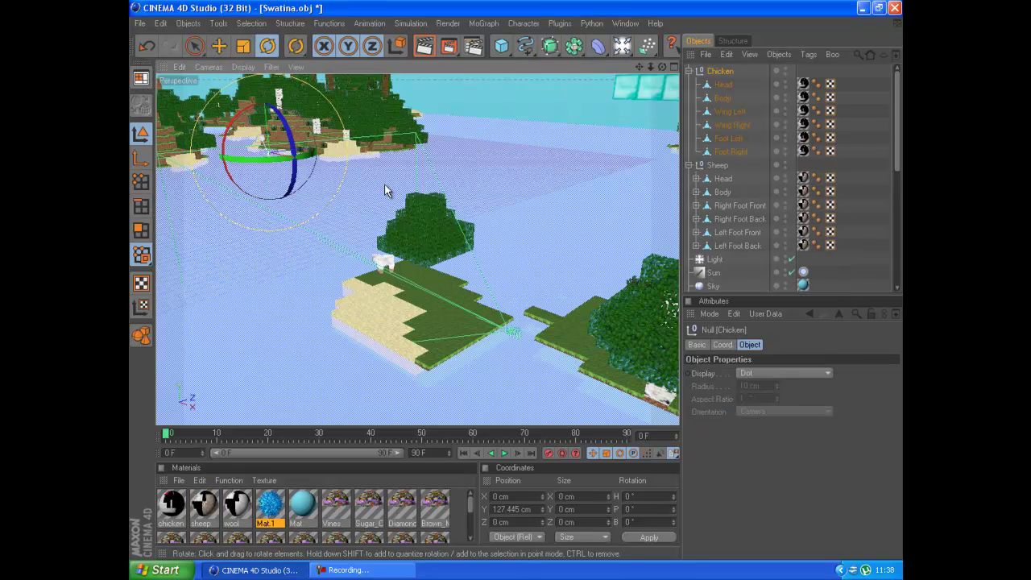
Move the chicken onto the shore near the sheep and check its placement through the camera
left_click(220, 46)
left_click_drag(337, 166, 359, 240)
left_click_drag(353, 285, 444, 325)
left_click_drag(898, 149, 899, 181)
left_click(792, 228)
left_click_drag(346, 261, 478, 347)
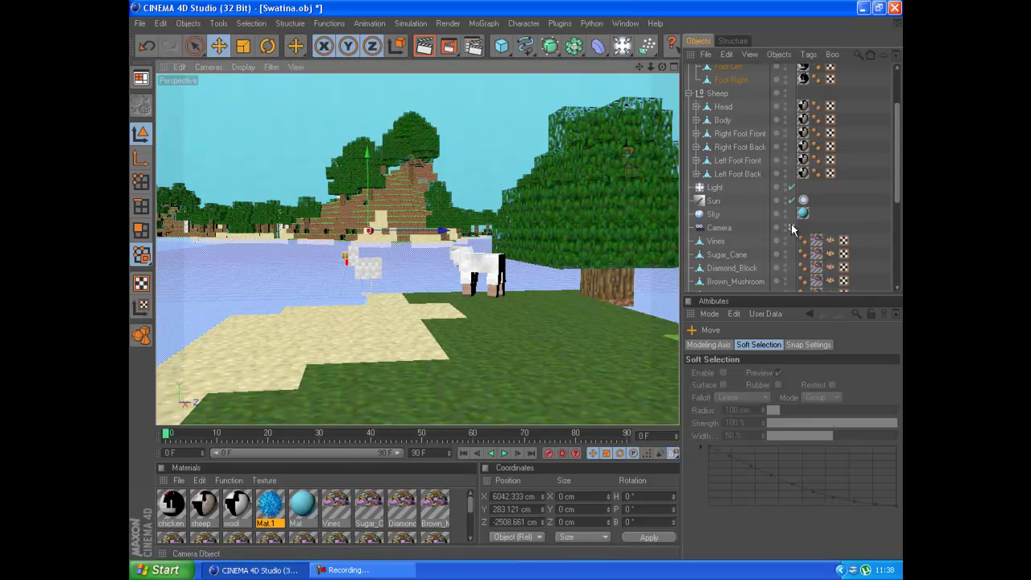
Bring the chicken forward onto the edge of the sand and turn it to face toward the sheep
left_click(792, 228)
left_click_drag(485, 276, 520, 284)
left_click(792, 228)
left_click_drag(603, 265, 515, 287)
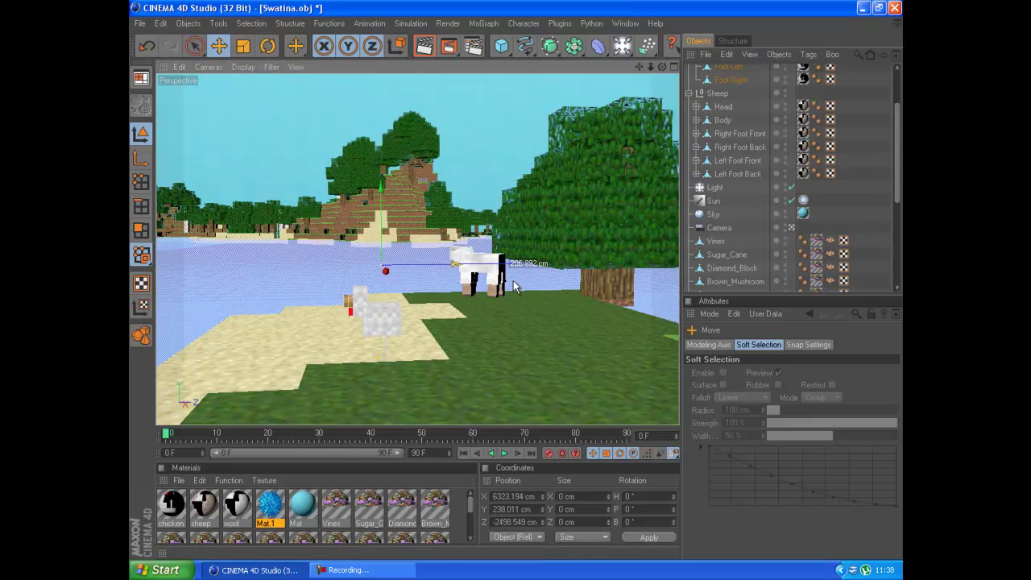
left_click(269, 48)
left_click_drag(426, 267, 496, 289)
Rotate the chicken's right and left wings outward so they are spread, banking the left wing about -111°
left_click(219, 46)
left_click_drag(897, 138, 898, 103)
left_click(723, 98)
left_click(732, 125)
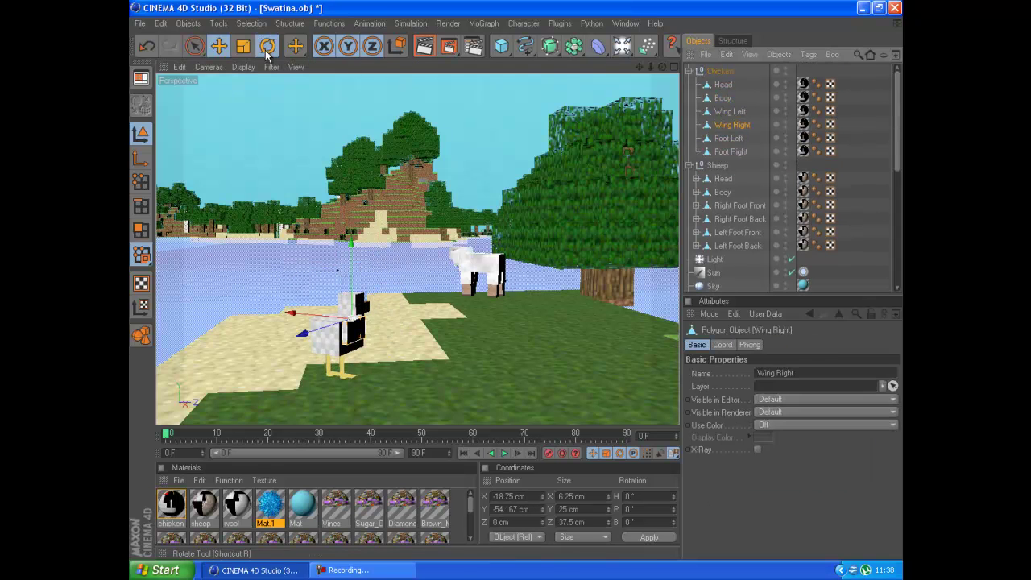
left_click(266, 51)
left_click_drag(388, 299, 365, 406)
left_click(730, 112)
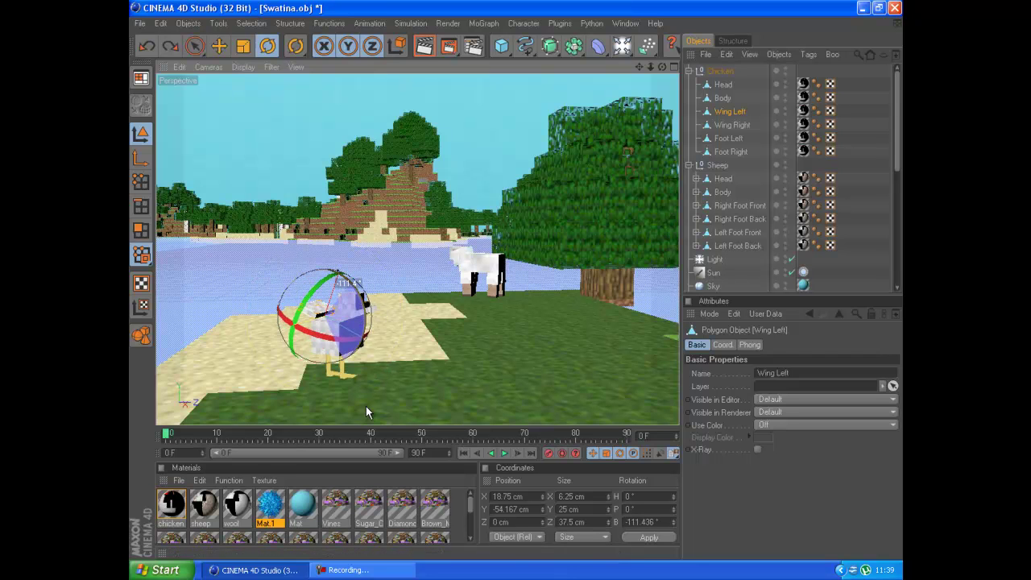
Rotate the chicken's left and right feet to pose its legs
left_click(729, 138)
mouse_move(306, 345)
left_mouse_down()
mouse_move(301, 367)
mouse_move(308, 329)
left_mouse_up()
left_click(730, 151)
left_click(483, 265)
left_click(219, 46)
Merge the Minecraft_Guy.c4d character from the Downloads folder into the scene
left_click(141, 25)
left_click(153, 51)
left_click(233, 173)
double_click(300, 128)
double_click(315, 72)
left_click(310, 81)
left_click(553, 267)
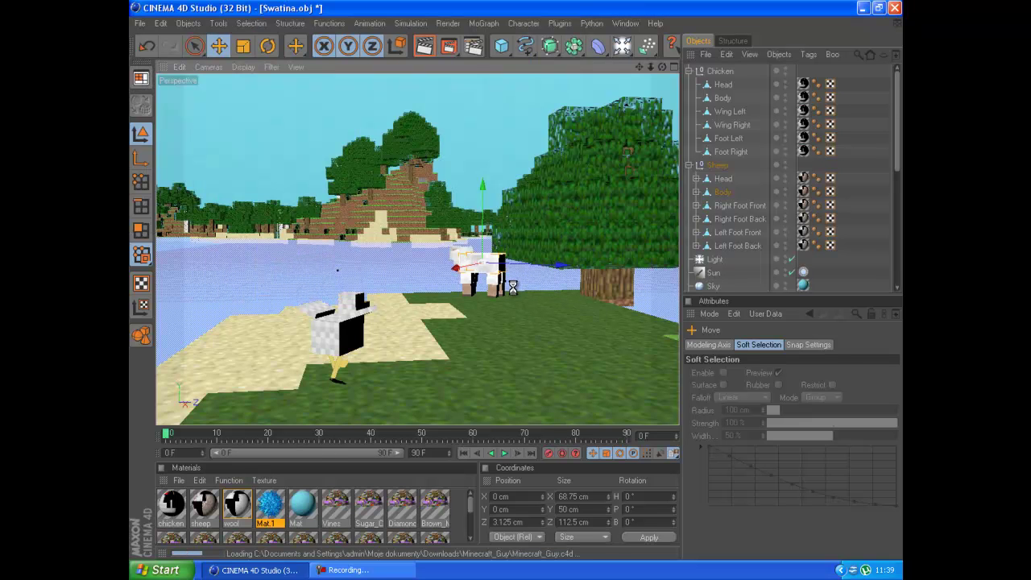
Move the MinecraftGuy character onto the grass in front of the sheep and turn it to a heading of about 75°
left_click(728, 85)
left_click_drag(582, 237, 521, 292)
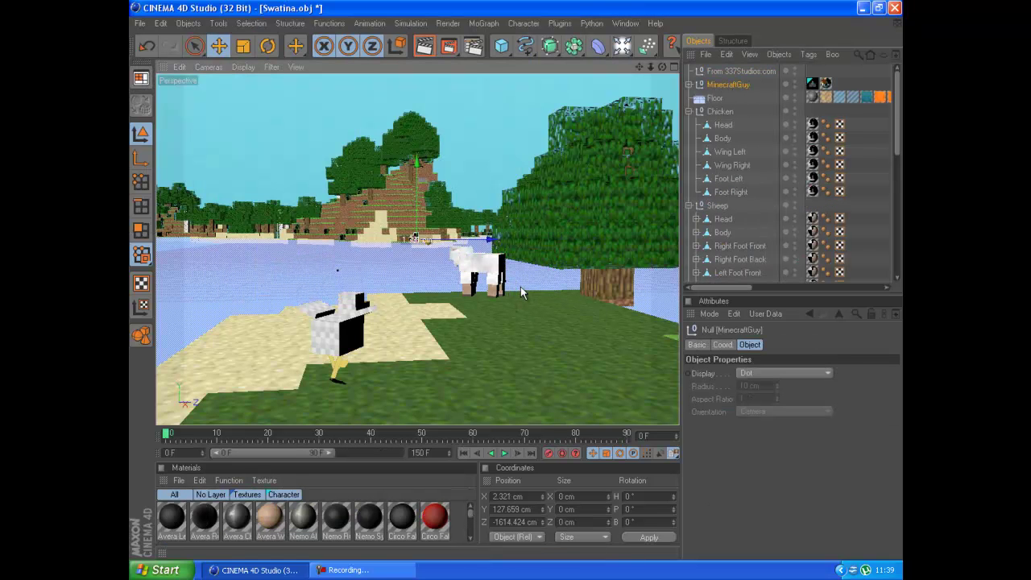
left_click_drag(478, 373, 575, 269)
left_click(267, 46)
Switch to Windows Explorer and browse to the Downloads folder to find the character's skin image
left_click(165, 571)
left_click(354, 302)
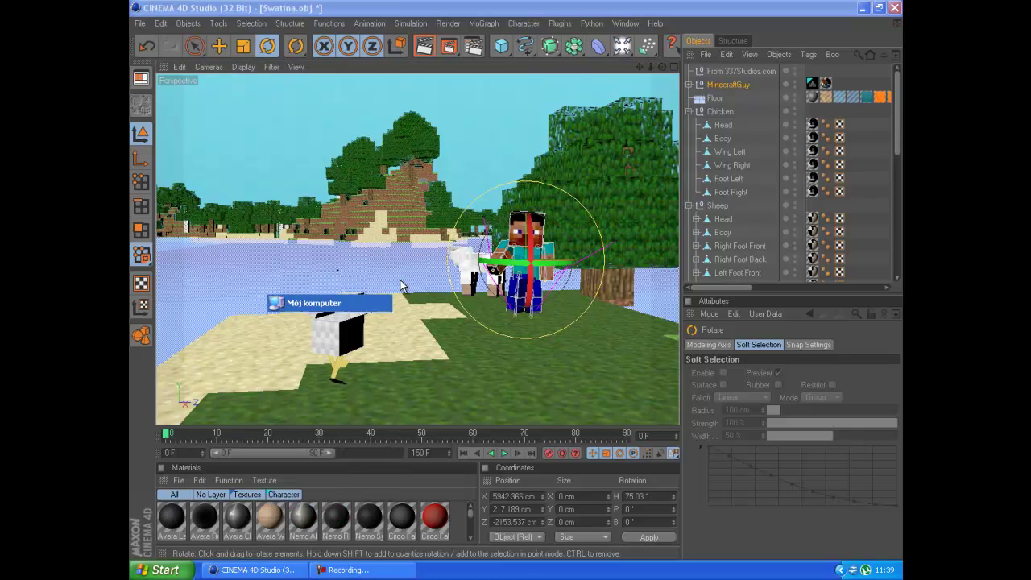
double_click(581, 90)
left_click(584, 87)
double_click(584, 89)
double_click(574, 122)
double_click(571, 165)
double_click(717, 157)
scroll(668, 258, "down", 8)
Bring the skin image into Cinema 4D as a material and assign it to MinecraftGuy
left_click_drag(763, 259, 557, 456)
mouse_move(714, 278)
left_mouse_down()
mouse_move(388, 516)
mouse_move(799, 79)
mouse_move(734, 84)
left_mouse_up()
left_click(798, 537)
left_click(813, 454)
Move the reskinned character closer to the sheep and adjust its scale slightly
left_click(220, 46)
left_click_drag(563, 265, 527, 264)
left_click_drag(493, 207, 494, 194)
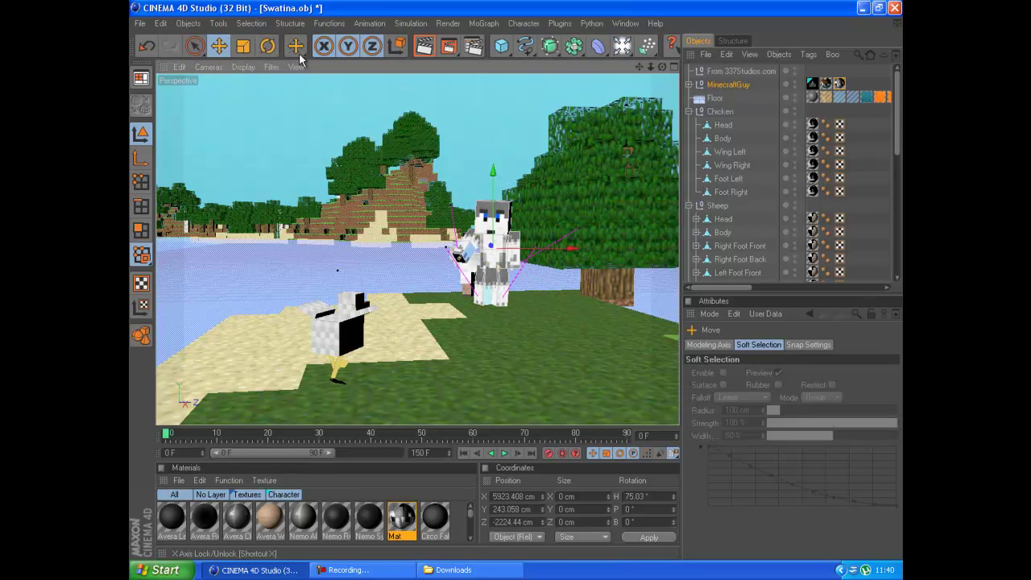
left_click(243, 46)
left_click_drag(517, 286, 518, 281)
Bring the character forward on the grass, and check its position from outside and through the camera
left_click(222, 46)
left_click_drag(575, 249, 586, 249)
left_click_drag(505, 171, 505, 184)
left_click_drag(518, 287, 514, 221)
left_click_drag(897, 143, 897, 179)
left_click(801, 246)
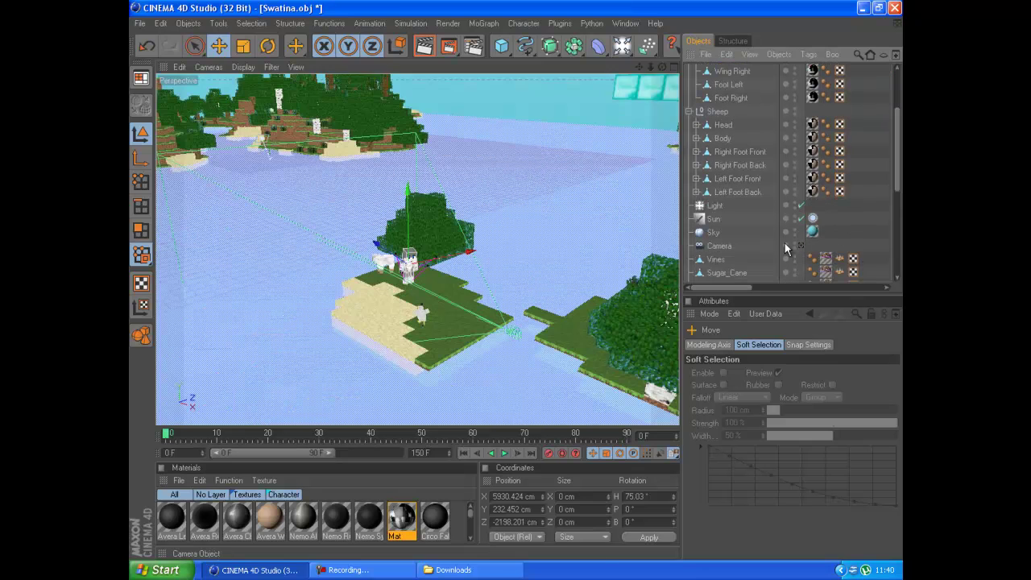
left_click_drag(513, 279, 442, 262)
left_click(798, 247)
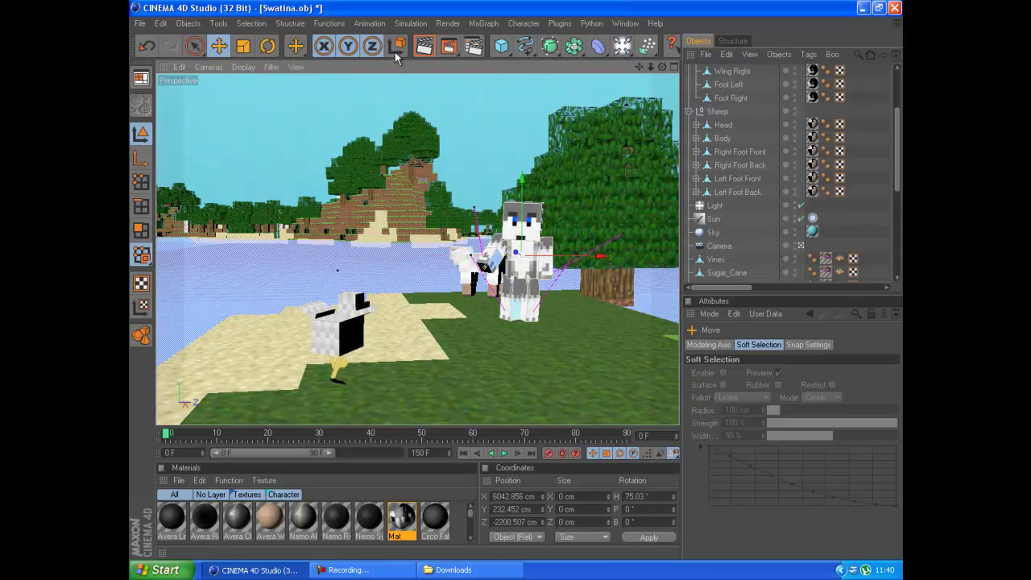
Delete the Floor object that came with the imported character
left_click(457, 213)
left_click_drag(899, 143, 899, 98)
left_click(721, 98)
key("Delete")
Test-render the active view despite the missing texture, and stop the render partway
left_click(432, 49)
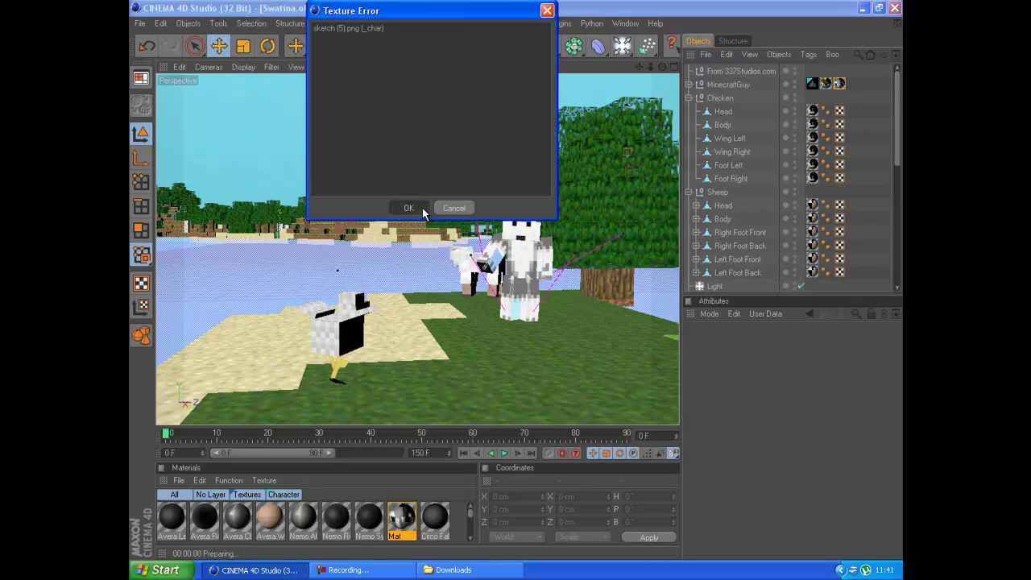
left_click(415, 208)
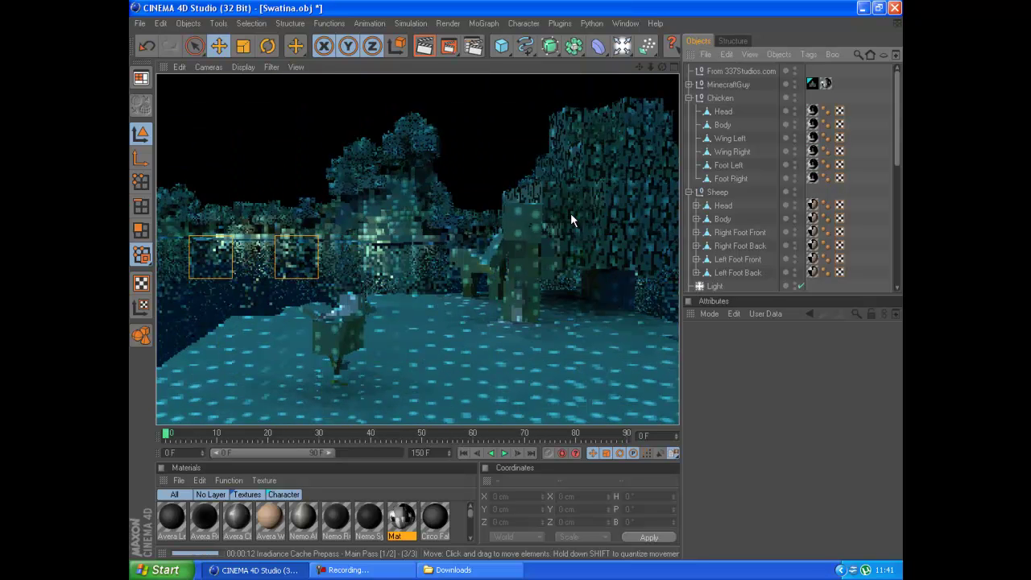
left_click(558, 192)
left_click_drag(534, 248, 516, 279)
key("ctrl+z")
key("ctrl+z")
Move the MinecraftGuy character sideways so it stands between the chicken and the sheep
left_click(735, 85)
left_click_drag(597, 253, 514, 255)
Test-render the view to check the character placement, and play the animation briefly up to frame 22
left_click(422, 48)
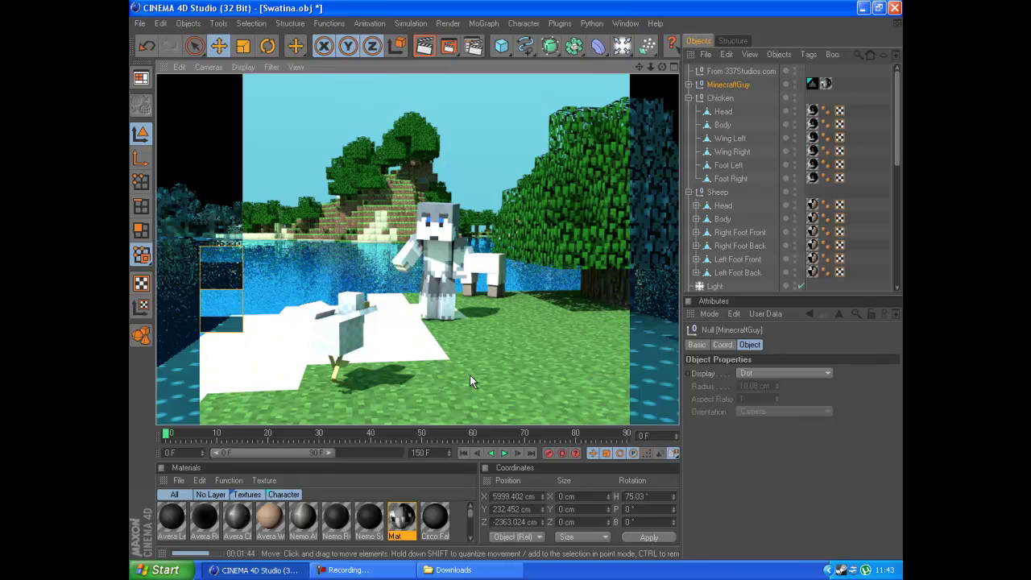
left_click(441, 258)
left_click(504, 454)
left_click(504, 453)
Add a MoText object and move it in front of the camera, next to the Minecraft character
left_click(484, 23)
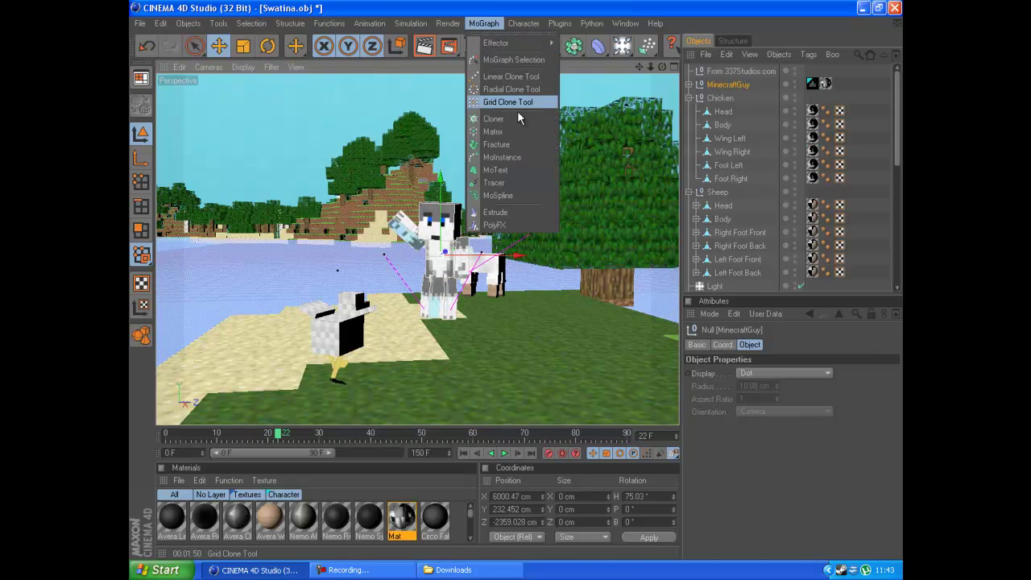
left_click(517, 111)
left_click_drag(453, 430, 284, 199)
scroll(816, 176, "down", 3)
left_click(801, 233)
left_click_drag(213, 211, 448, 308)
left_click(801, 234)
left_click_drag(260, 317, 530, 269)
Turn the MoText object to a heading of about 85° and select its placeholder text for editing
left_click(268, 46)
key("e")
scroll(840, 161, "up", 3)
left_click(714, 73)
left_click_drag(727, 415, 633, 399)
key("s")
key("w")
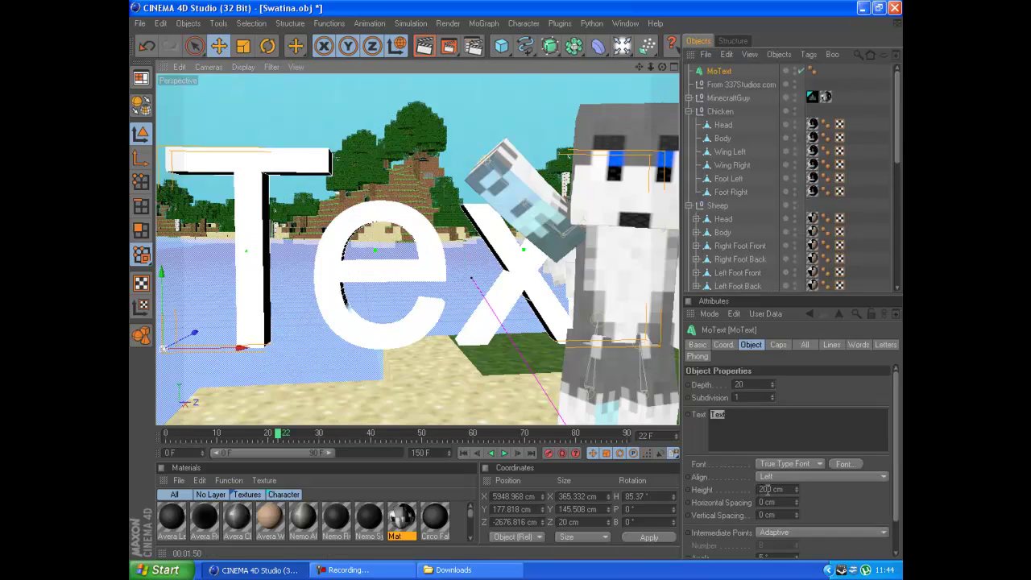
Reframe the view so the 3D text, chicken, character and sheep all fit in the shot
scroll(638, 161, "down", 5)
middle_click_drag(638, 162, 516, 280, "alt")
key("ctrl+z")
scroll(520, 294, "up", 5)
scroll(516, 314, "down", 6)
left_click_drag(663, 67, 613, 143)
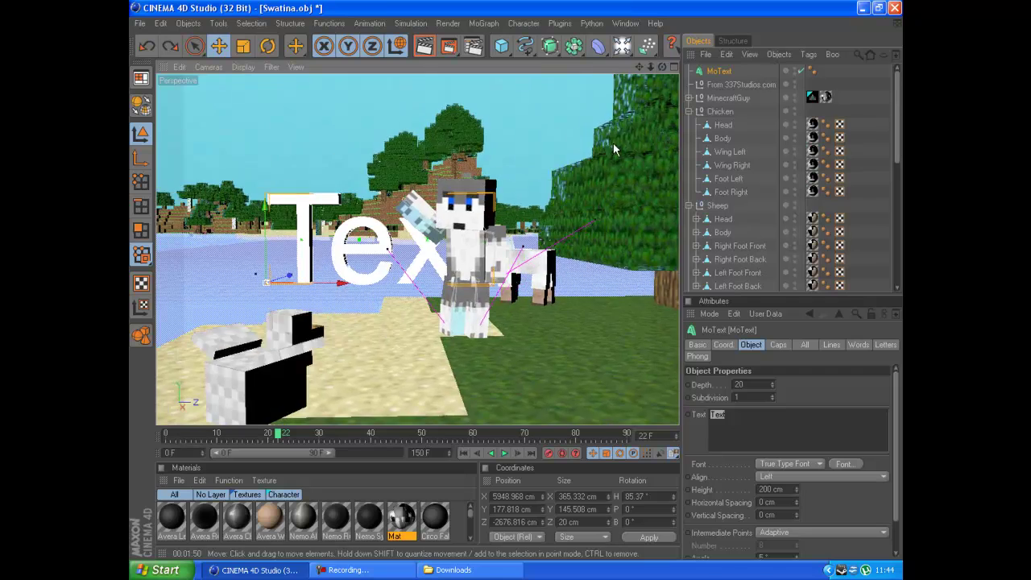
scroll(624, 120, "down", 5)
scroll(516, 285, "up", 3)
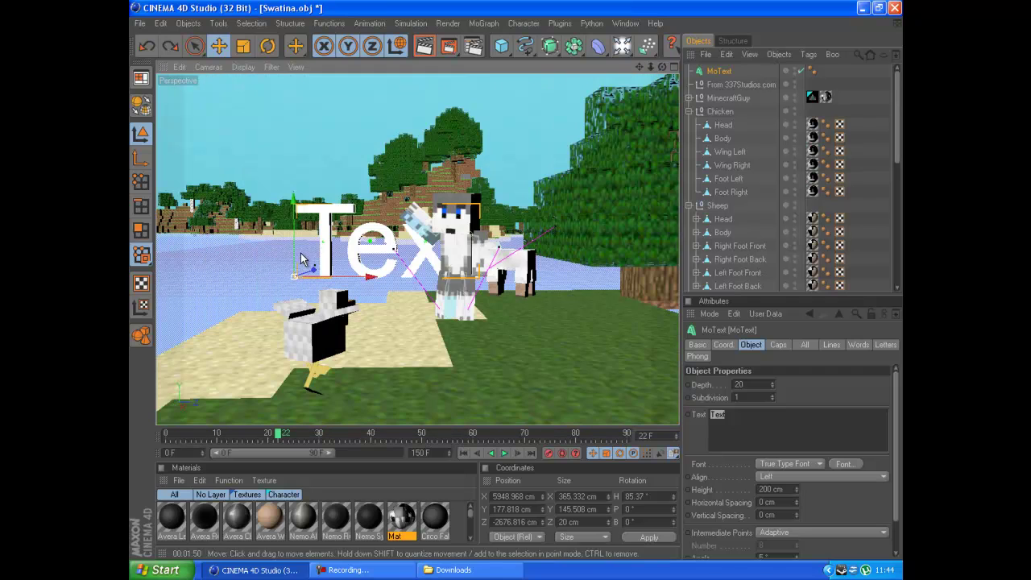
key("ctrl+w")
key("ctrl+w")
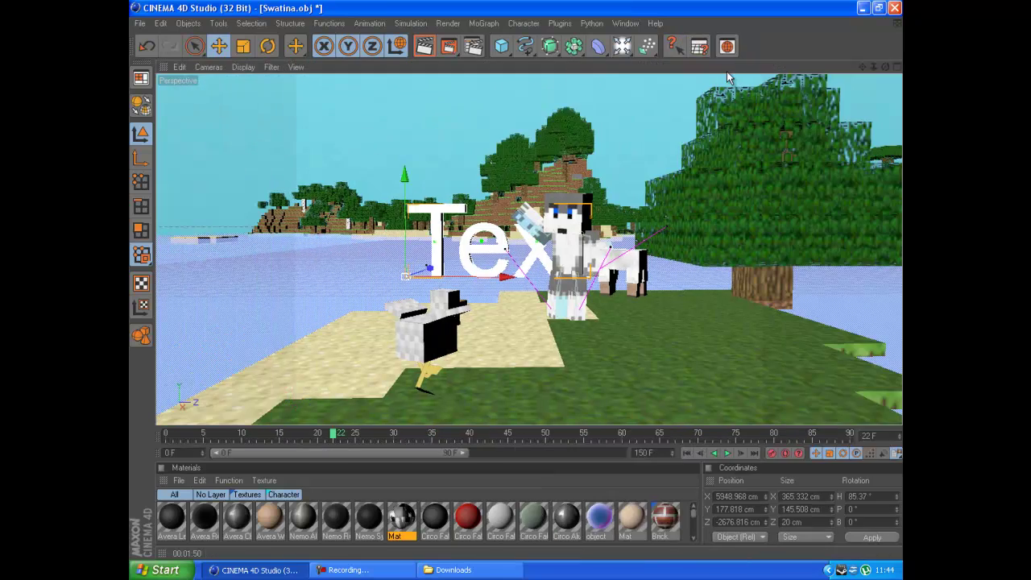
key("ctrl+w")
double_click(392, 85)
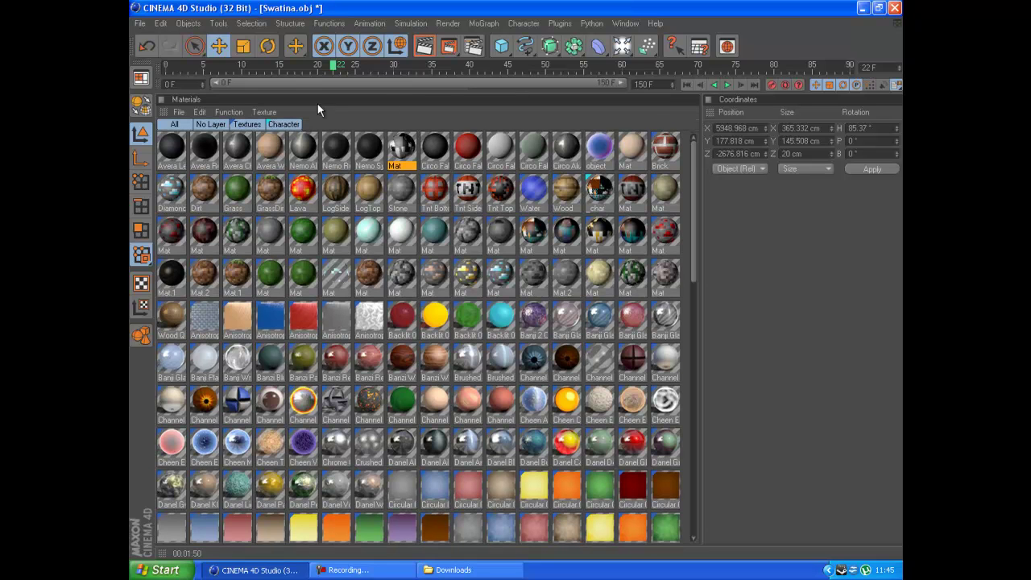
key("ctrl+z")
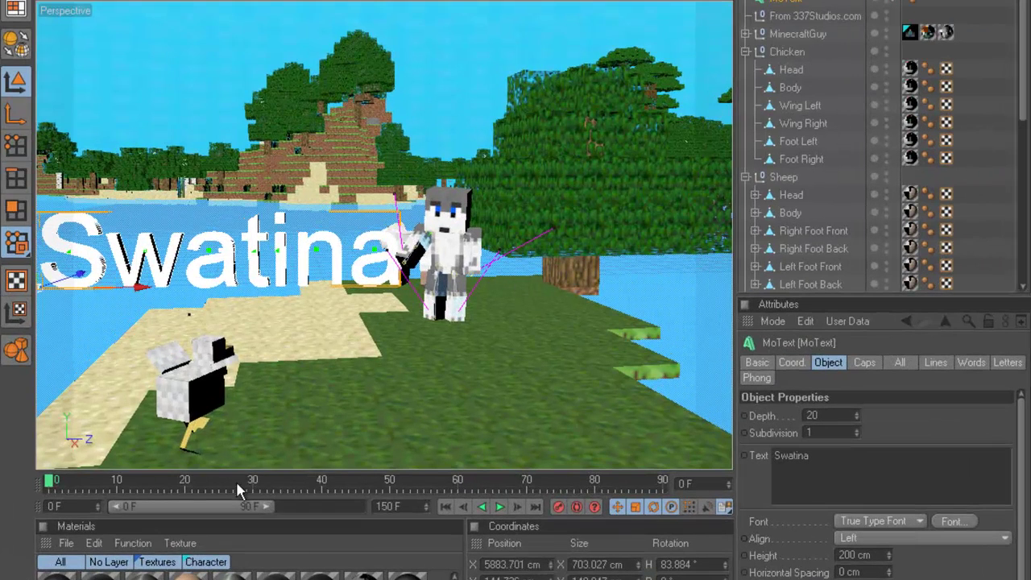
Pick the Banji 2 Colors shader from the material library and assign it to the 3D text
left_click(178, 477)
left_click(75, 558)
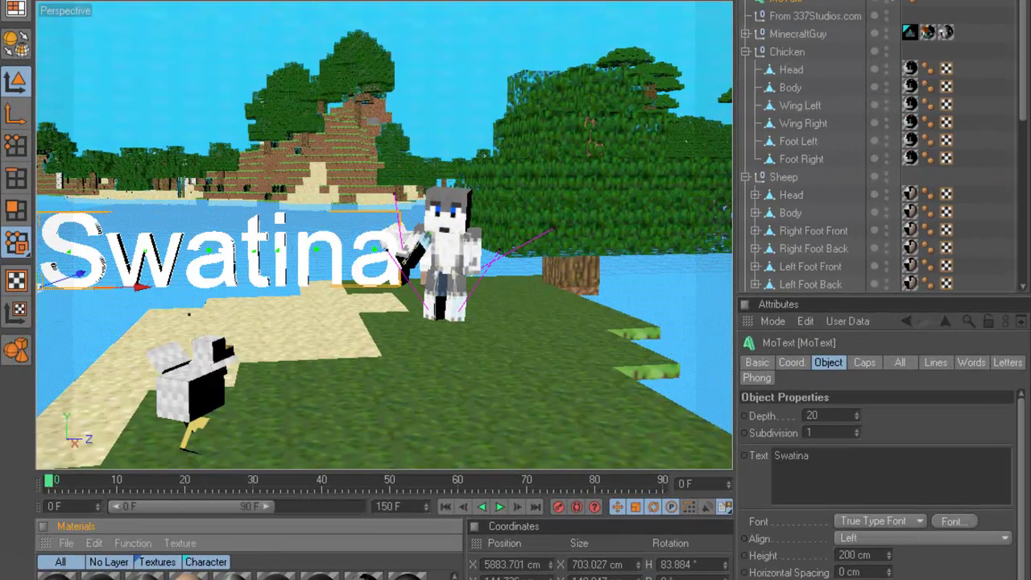
scroll(241, 575, "down", 5)
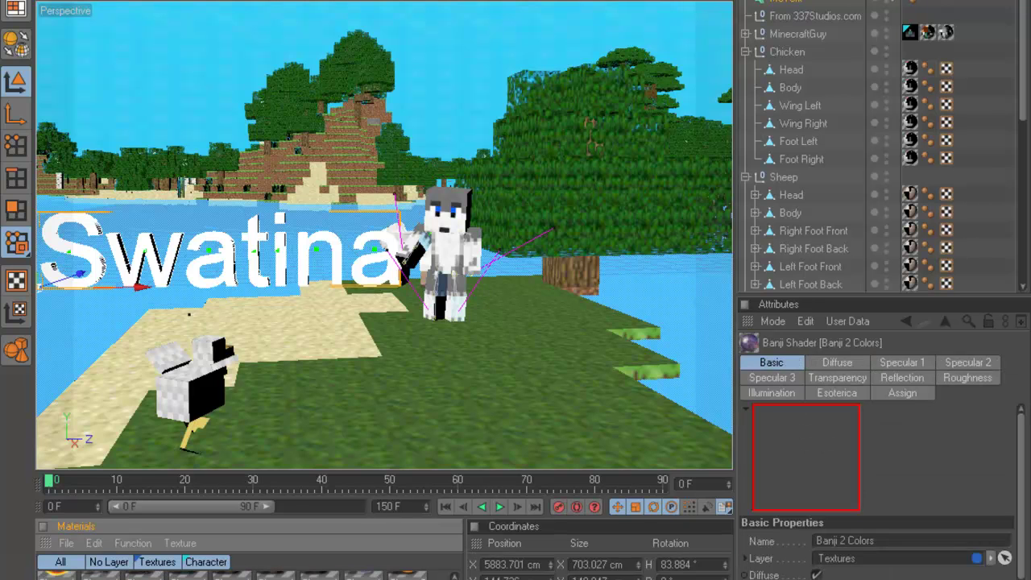
left_click_drag(305, 257, 304, 256)
Delete the _char texture tag from MinecraftGuy and start a test render of the active view
left_click(932, 33)
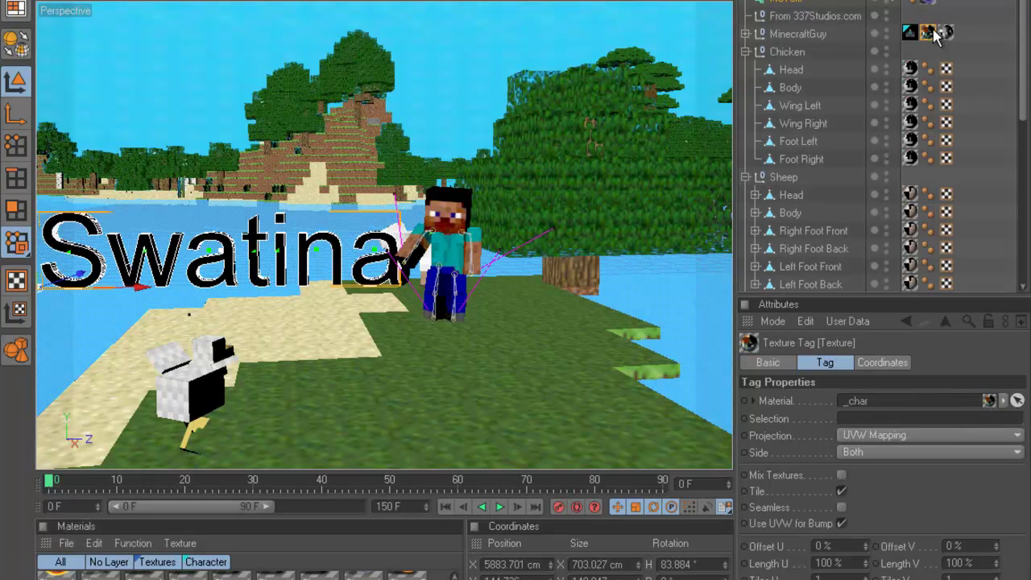
key("Delete")
left_click(451, 1)
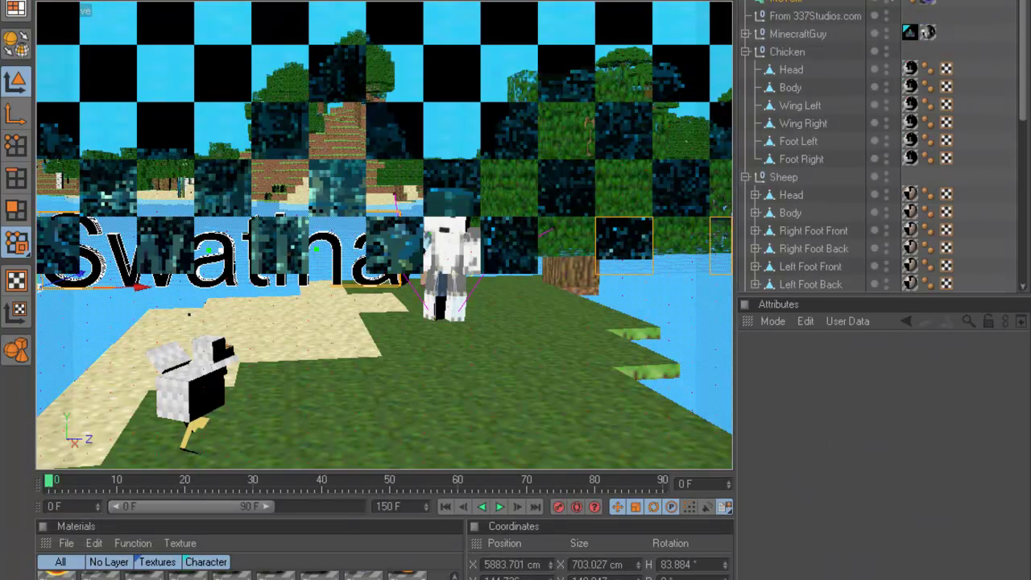
Examine how the text and models look in the running test render and stop it
right_click(453, 579)
left_click(483, 579)
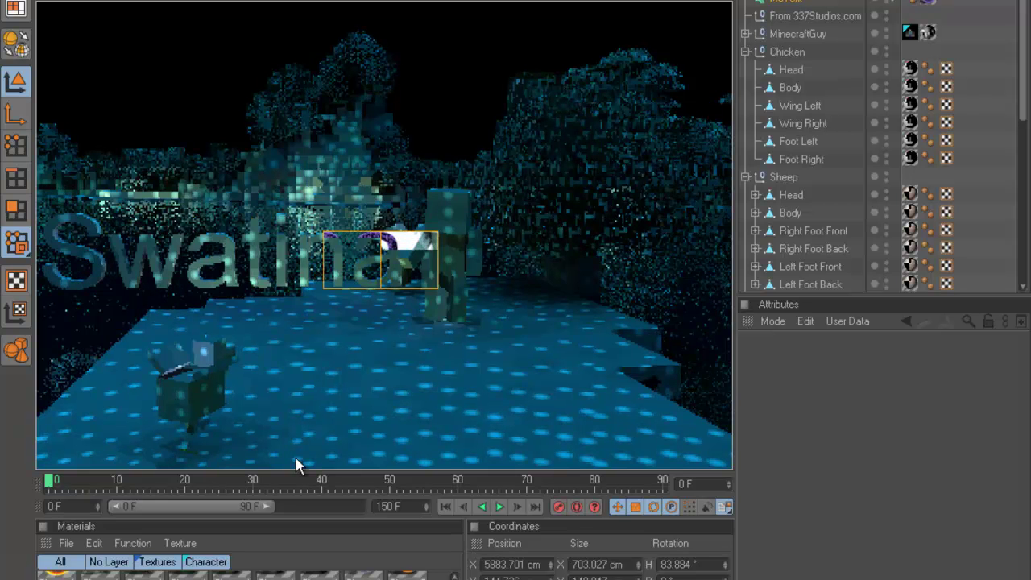
left_click(160, 357)
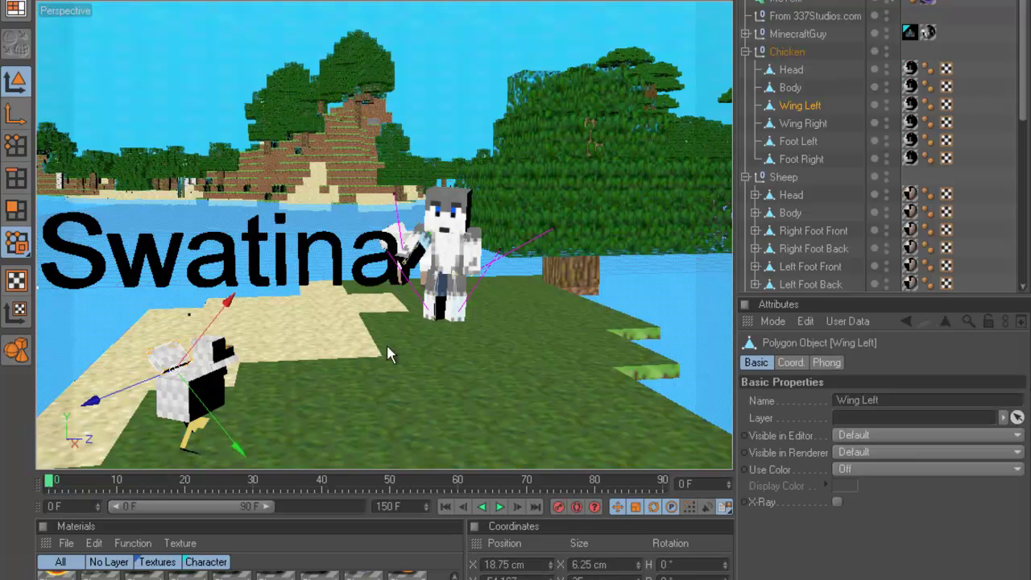
Change the font of the Swatina text to Ruach LET and scale the text up to a height of 218 cm
left_click(786, 3)
left_click(948, 524)
left_click_drag(153, 91, 153, 131)
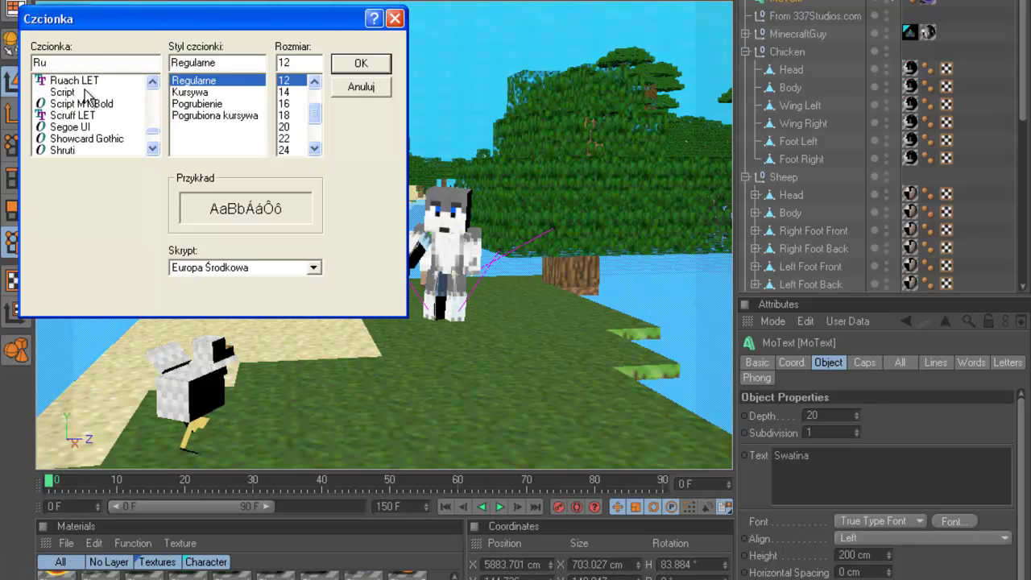
left_click(81, 81)
left_click(207, 96)
left_click(211, 104)
left_click(203, 79)
left_click(346, 69)
key("t")
left_click_drag(493, 276, 529, 276)
Adjust the cap settings of the Swatina text, entering a value of 4, and delete its shader texture tag
left_click(786, 2)
left_click(865, 363)
left_click(851, 415)
left_click(846, 474)
left_click(850, 466)
left_click(846, 507)
type("4")
key("Return")
left_click(929, 2)
key("Delete")
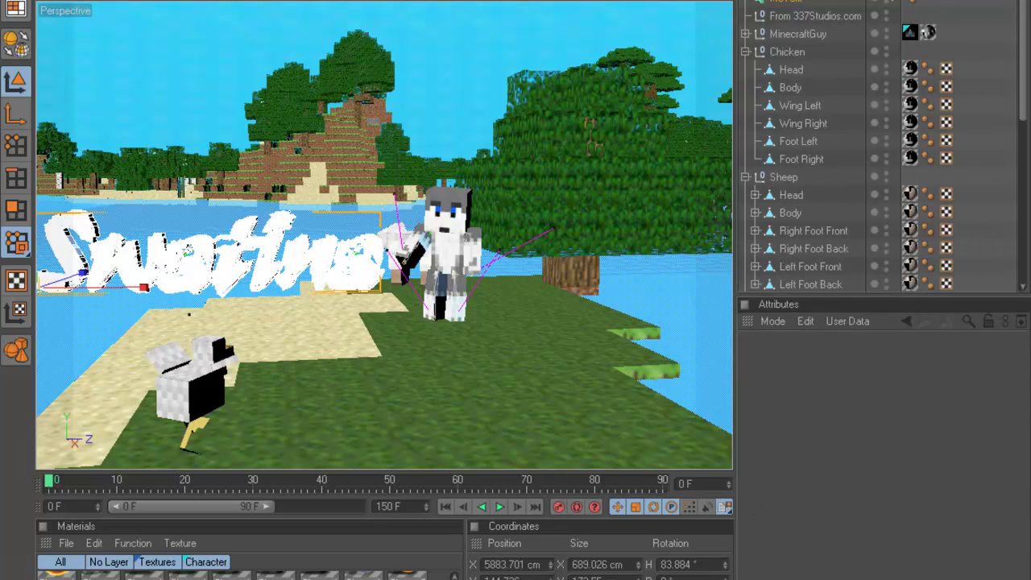
Create a new material and set its colour to blue, R 14, G 118, B 230
left_click(66, 543)
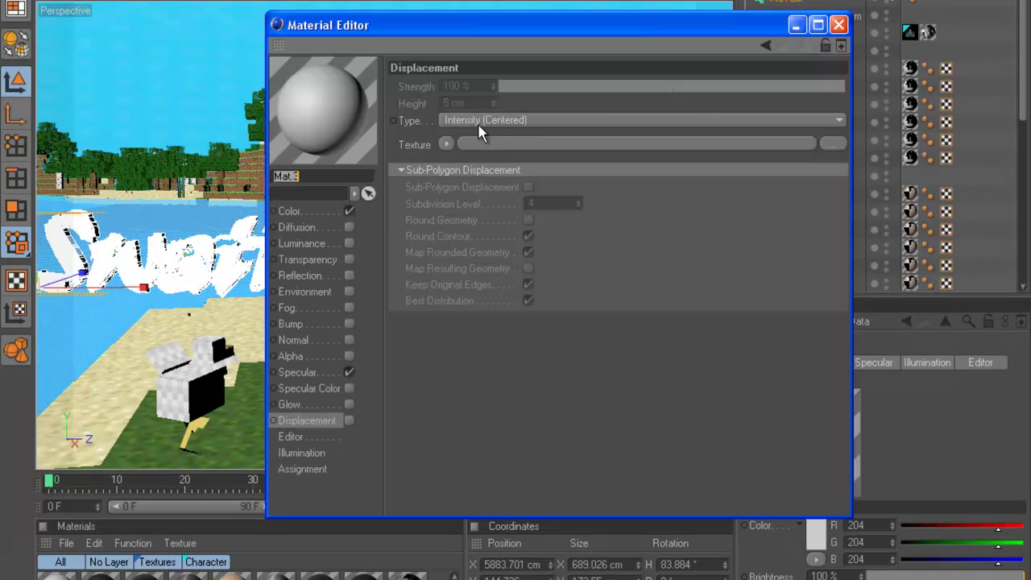
left_click(289, 211)
left_click(465, 92)
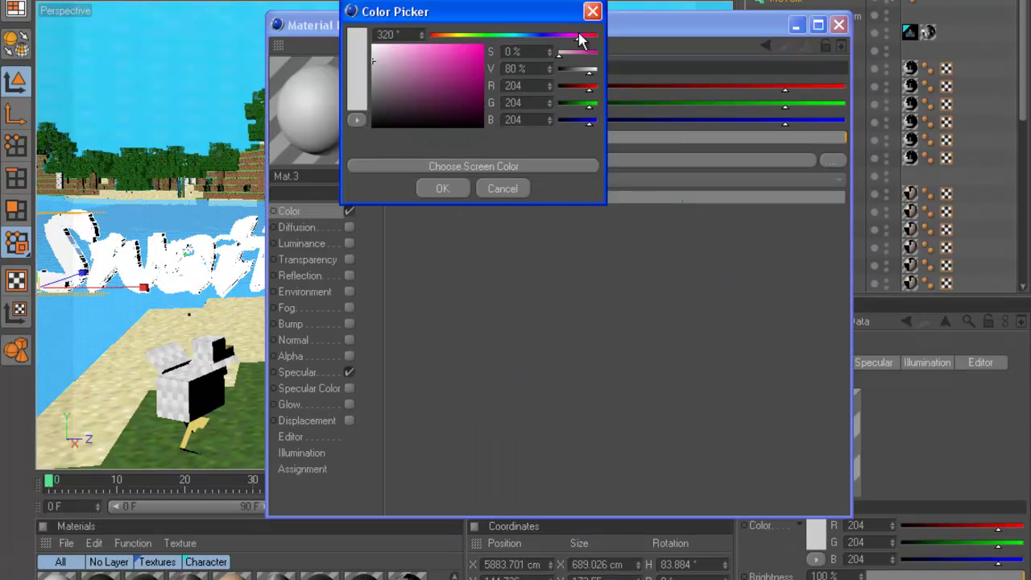
left_click_drag(444, 82, 469, 52)
left_click(526, 37)
left_click(477, 53)
left_click(442, 188)
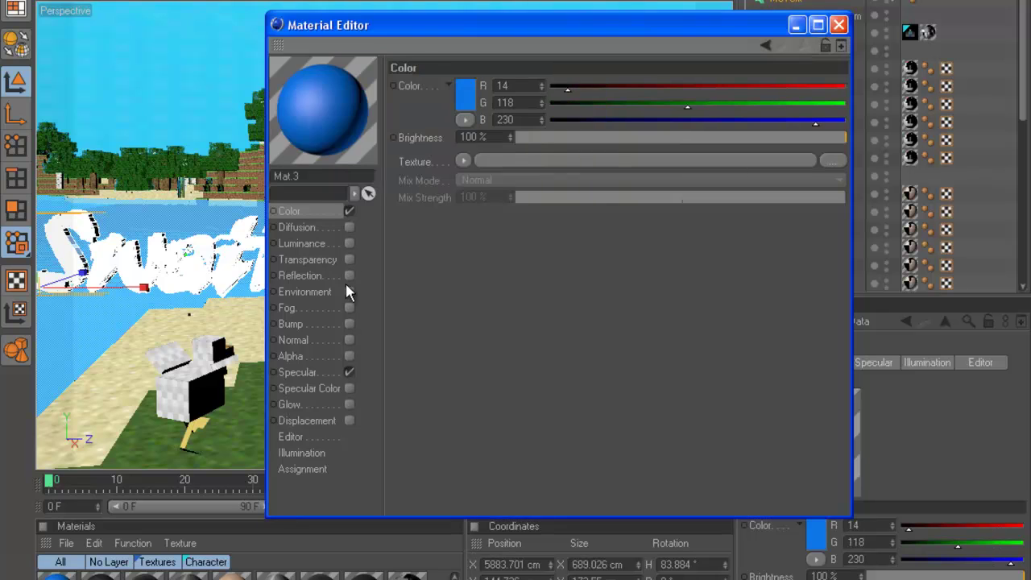
Enable reflection on Mat.3 with the colour R 33, G 99, B 240 and a Fresnel texture
left_click(348, 276)
left_click(469, 94)
left_click(532, 35)
left_click(470, 53)
left_click(444, 185)
left_click(828, 121)
left_click(828, 138)
left_click(467, 176)
left_click(500, 364)
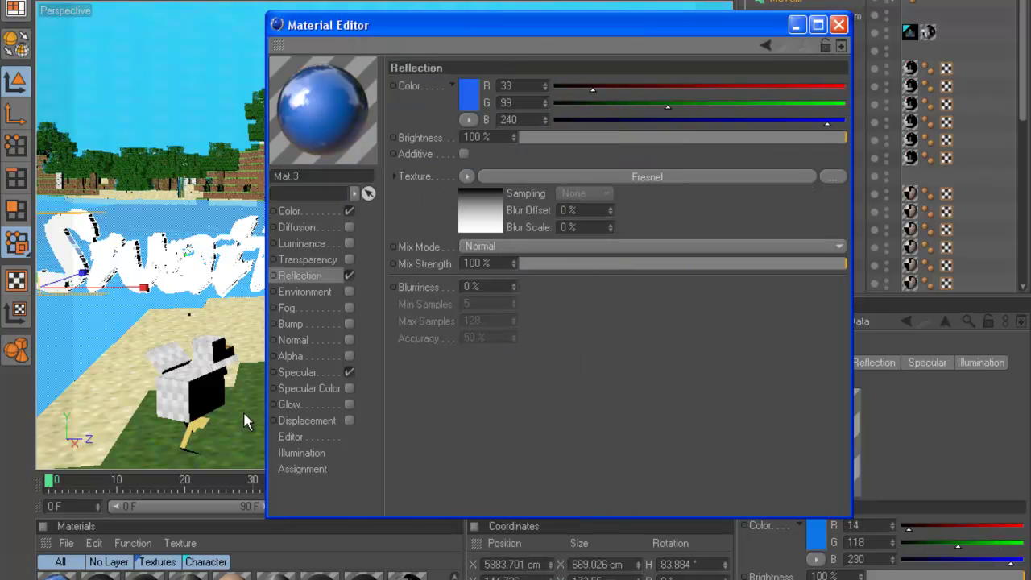
Turn off the specular channel of Mat.3 and assign the material to the Swatina text
left_click(300, 373)
left_click(349, 372)
left_click(839, 25)
left_click_drag(56, 577, 200, 276)
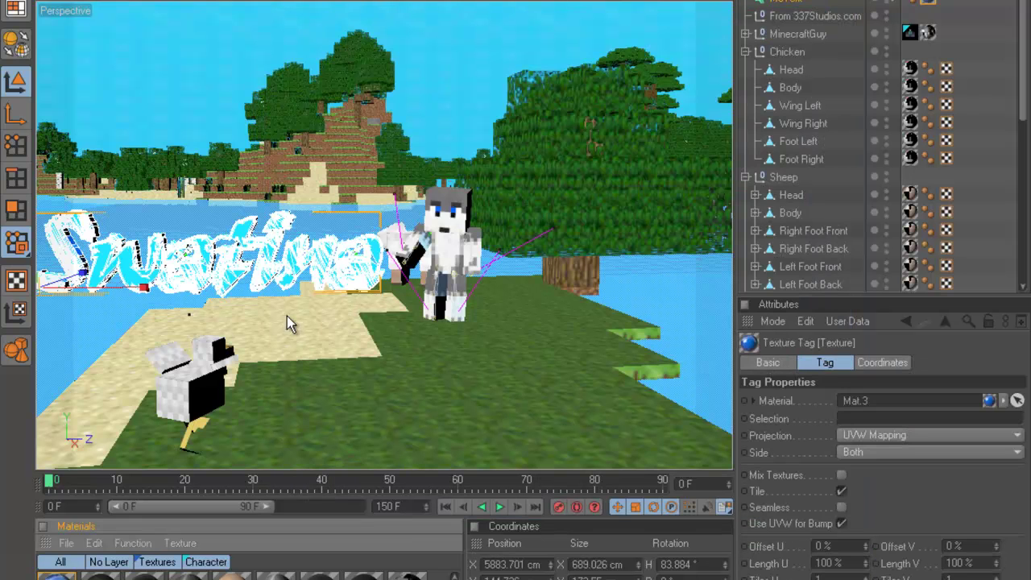
Duplicate the Swatina text object and change the copy's text to PL
key("ctrl+c")
key("ctrl+v")
left_click(826, 363)
left_click_drag(849, 453, 646, 436)
type("PL")
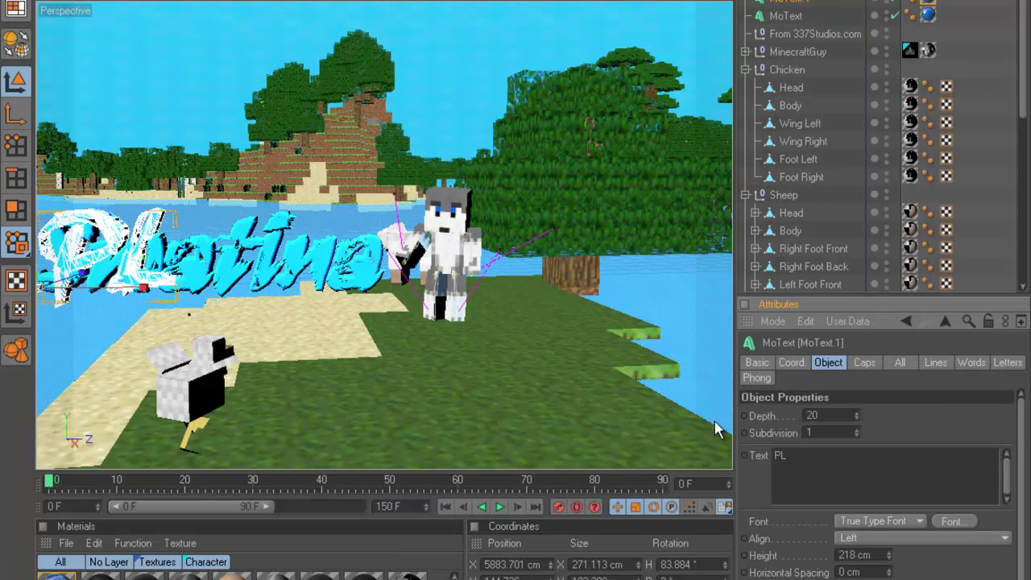
Move the PL text to the tree side of the character and turn the Swatina text to a heading of about 85°
type("e")
left_click_drag(143, 288, 651, 285)
left_click_drag(519, 278, 523, 262)
key("r")
left_click(229, 217)
left_click_drag(149, 170, 147, 168)
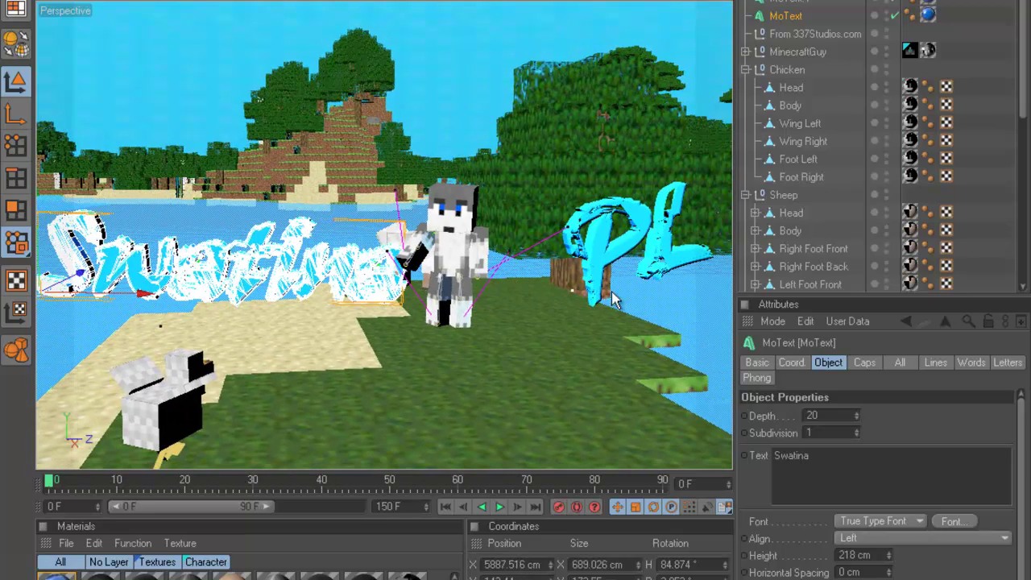
Set the colour of Mat.3 to R 62, G 91, B 230
double_click(57, 577)
left_click(295, 211)
left_click_drag(622, 103, 692, 103)
left_click_drag(567, 87, 662, 86)
left_click(622, 87)
left_click(656, 104)
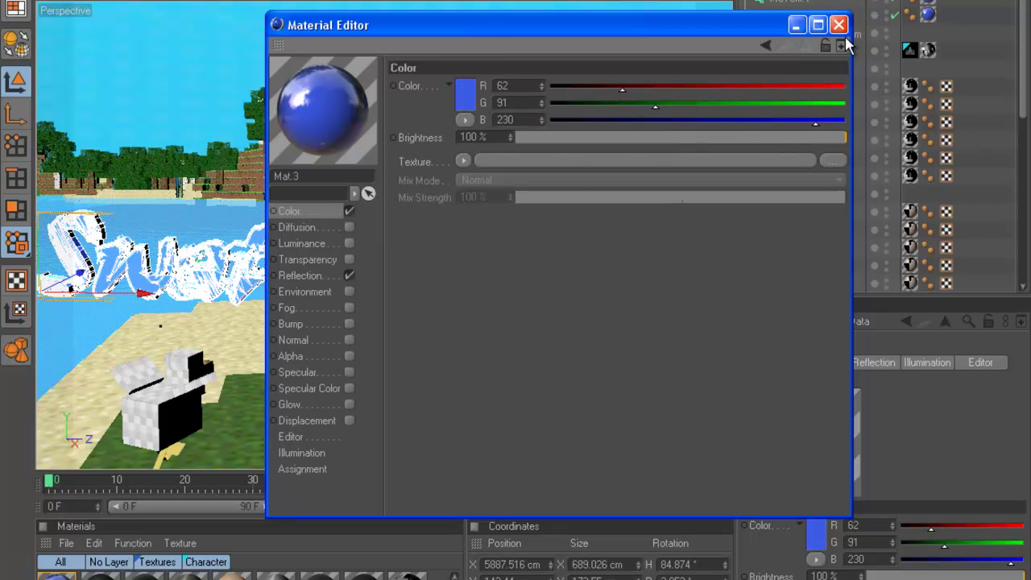
left_click(840, 26)
Set the red value of Mat.3's colour to 60 and increase the red in its reflection colour
double_click(57, 577)
left_click(621, 87)
left_click(306, 292)
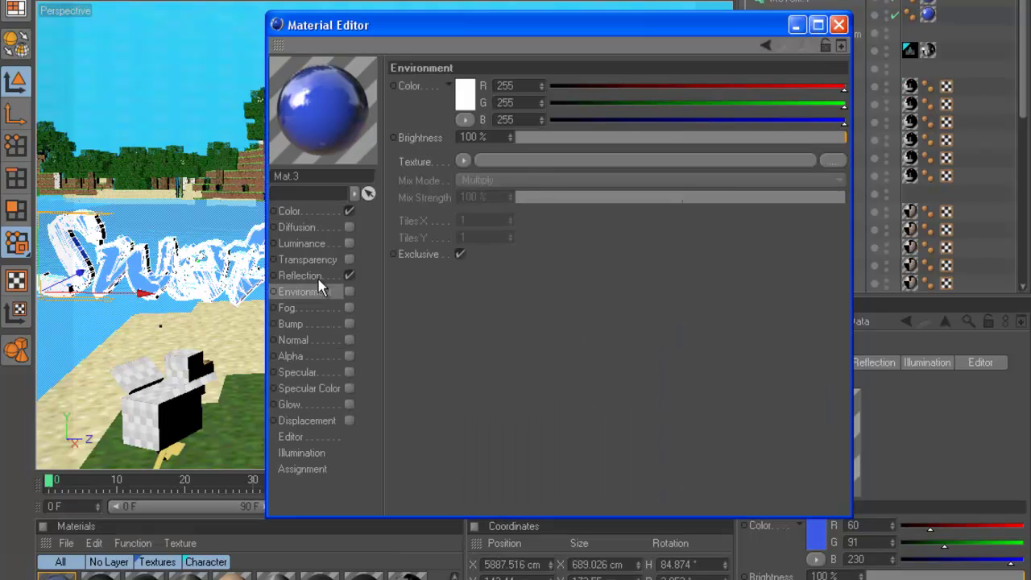
left_click(315, 277)
left_click(661, 87)
left_click(840, 26)
Review the render settings, including the output size, frame range and enabled effects
left_click(363, 1)
left_click(185, 32)
left_click(197, 15)
left_click(411, 1)
left_click(403, 30)
left_click(399, 1)
left_click(396, 13)
left_click(179, 1)
left_click(438, 27)
left_click(411, 74)
left_click(179, 0)
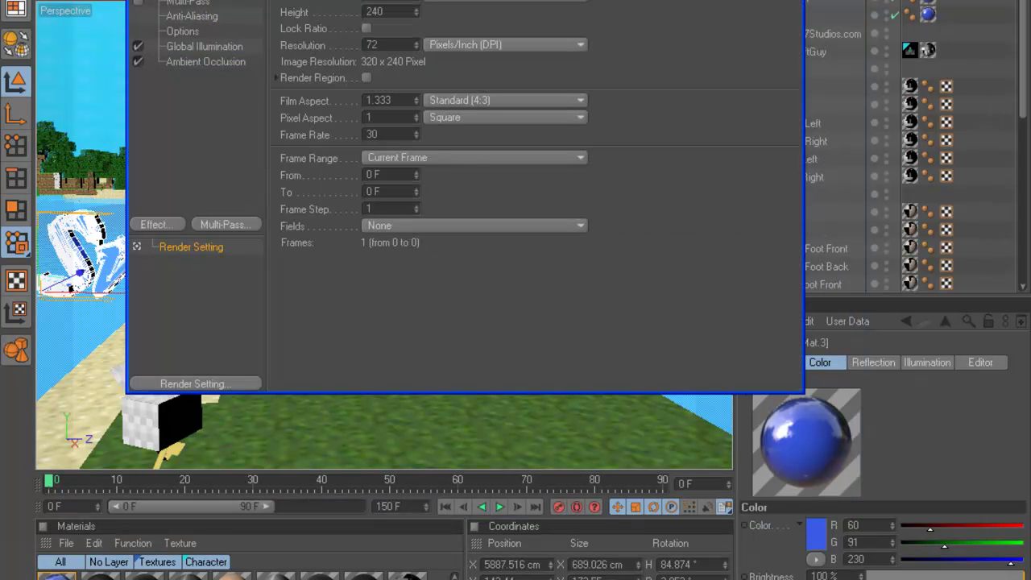
left_click(791, 1)
Run a test render of the active view to check the recoloured text and stop it
left_click(302, 1)
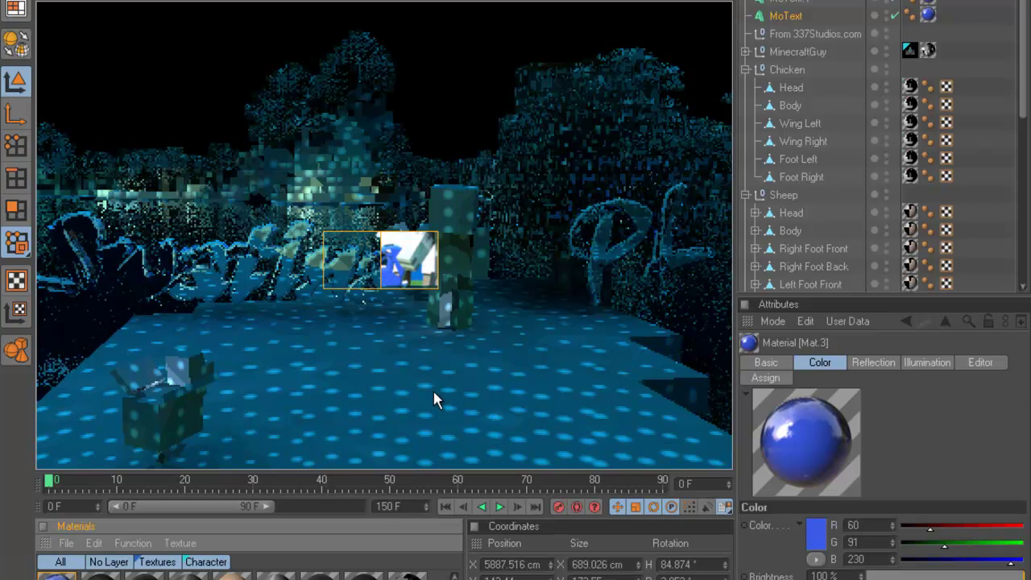
left_click(433, 388)
left_click(386, 286)
Lower the green in Mat.3's reflection colour and set its main colour to R 60, G 0, B 230
double_click(67, 571)
left_click_drag(700, 106, 554, 105)
left_click(290, 212)
left_click_drag(658, 106, 557, 106)
left_click(839, 25)
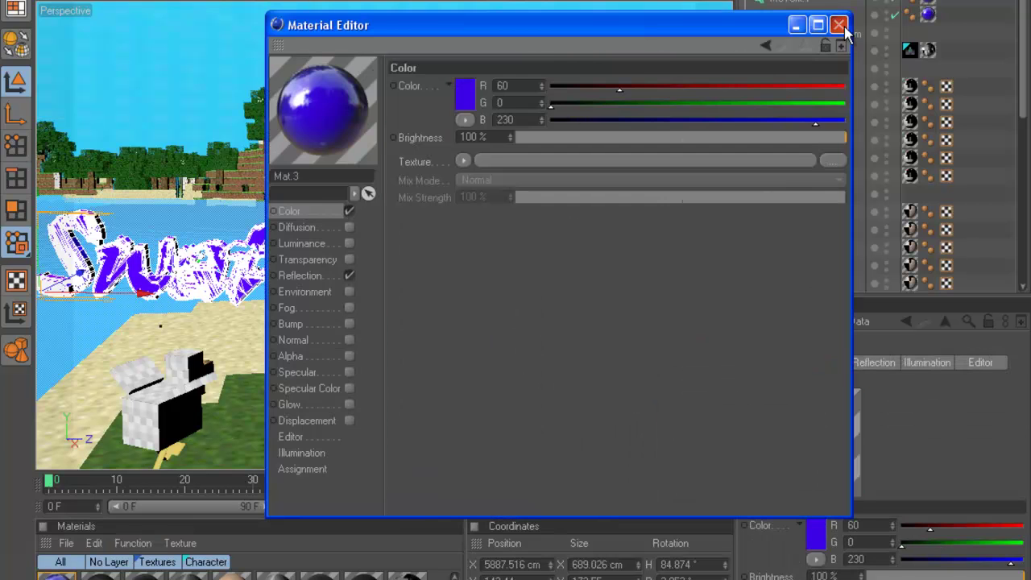
left_click(840, 23)
Set the render output to 1280 x 720 pixels and its BMP save file to Tapeta Dla Swatiny
key("ctrl+b")
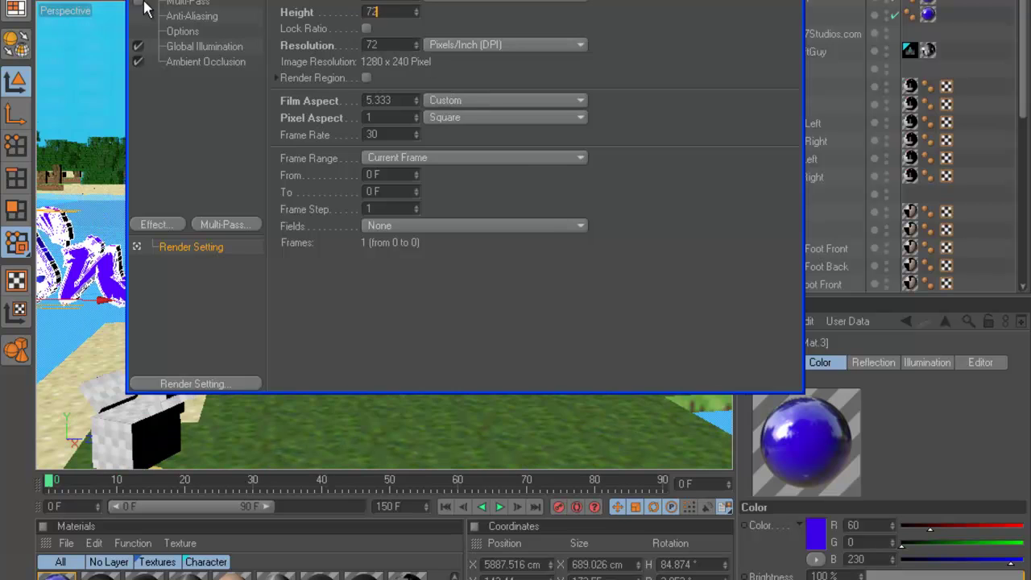
left_click(475, 157)
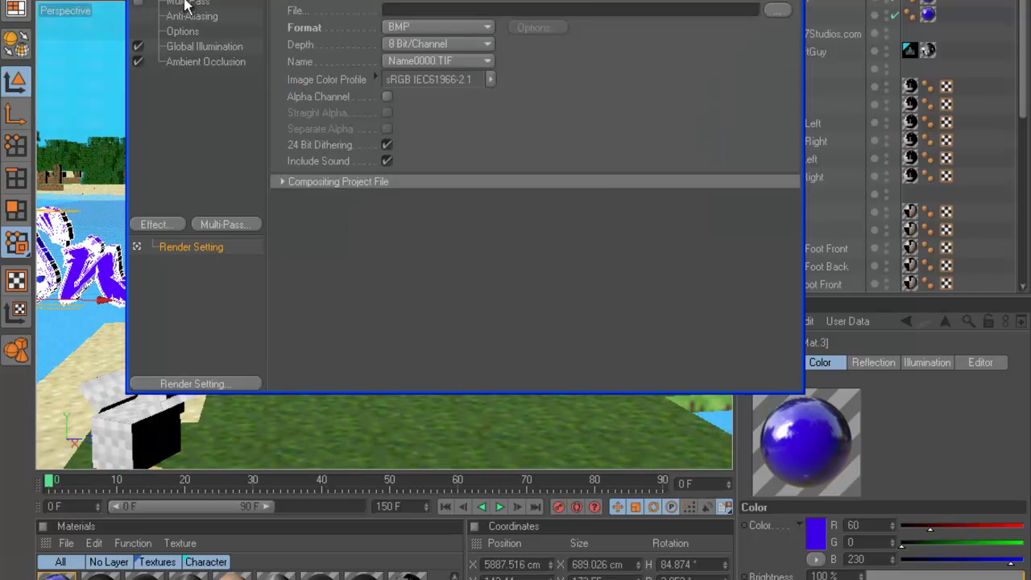
left_click(777, 8)
left_click(368, 254)
type("Tapeta Dla Swatiny")
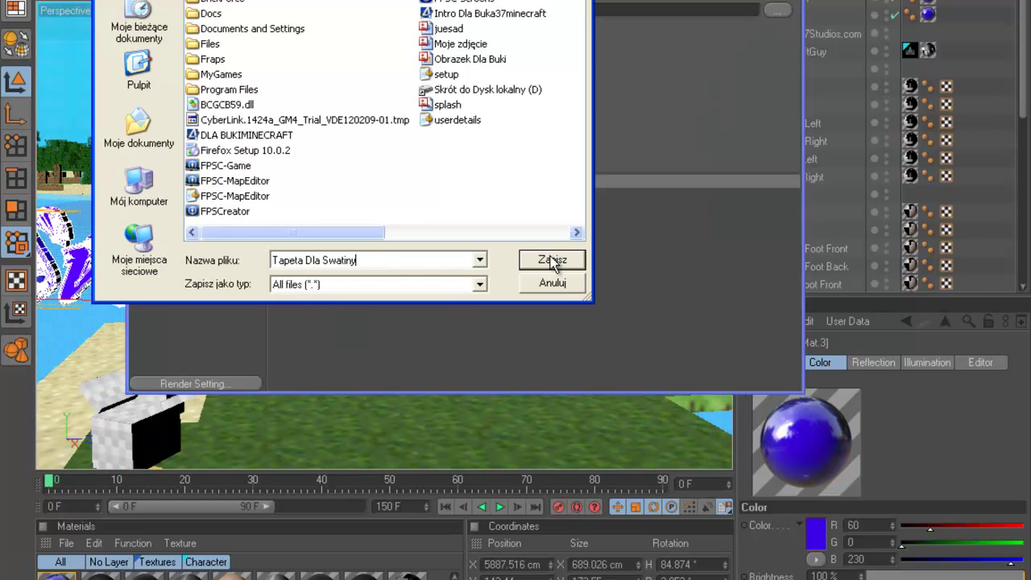
left_click(553, 262)
left_click(187, 2)
left_click(189, 15)
left_click(793, 1)
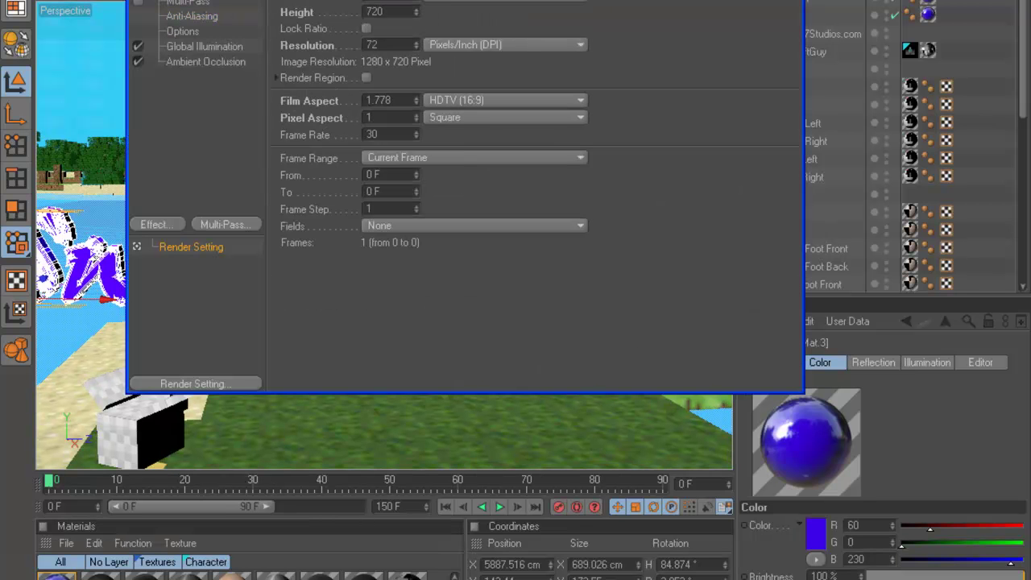
left_click(793, 1)
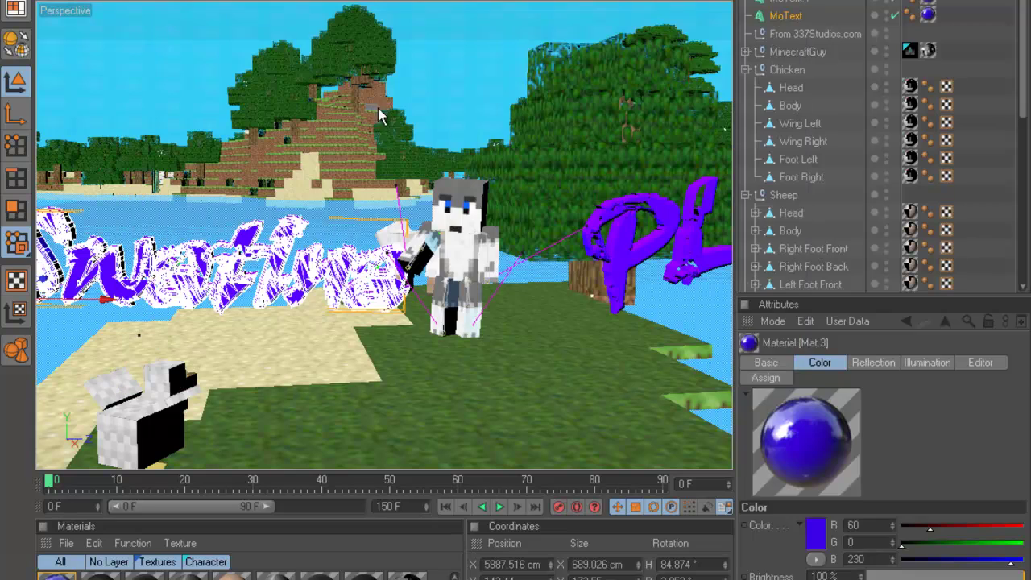
Scale the Swatina text down to about 675 cm wide and reposition it beside the character, sloping up toward his head
key("t")
left_click_drag(352, 235, 324, 277)
key("e")
left_click_drag(484, 286, 521, 286)
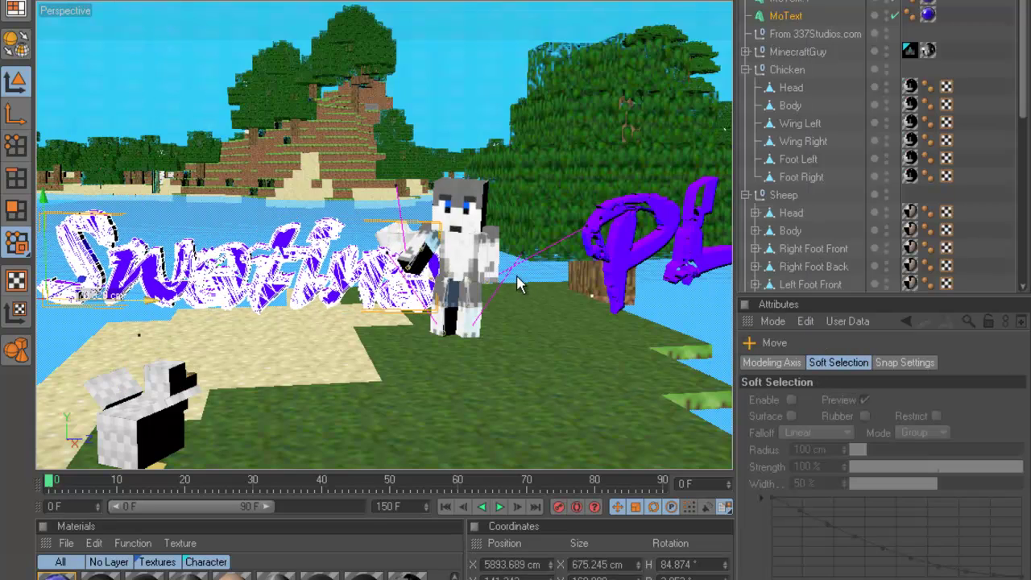
key("r")
left_click_drag(109, 289, 103, 273)
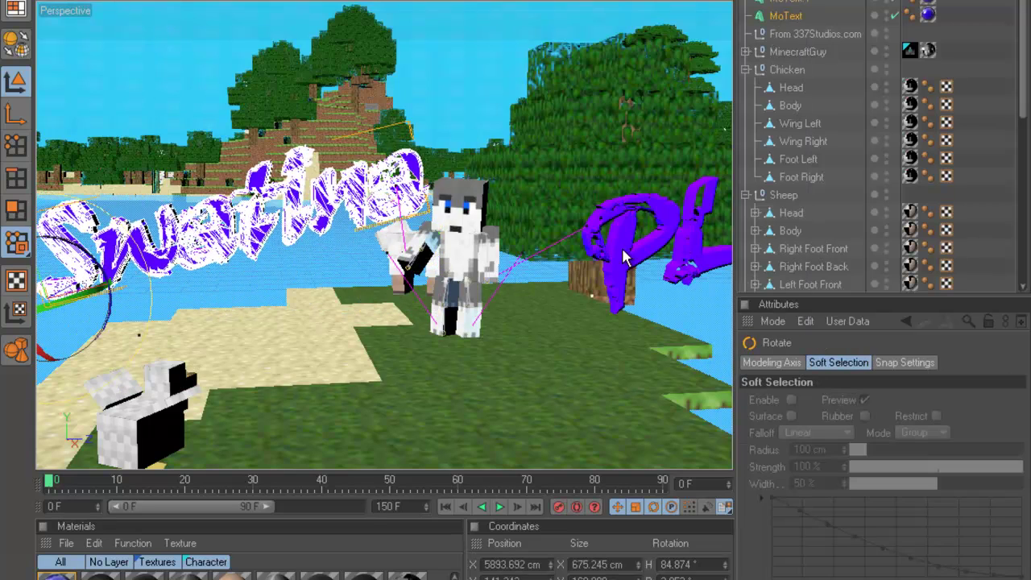
Scale the PL text down to about 254 cm wide and move it closer to the character
left_click(624, 258)
key("t")
left_click_drag(518, 279, 498, 282)
key("e")
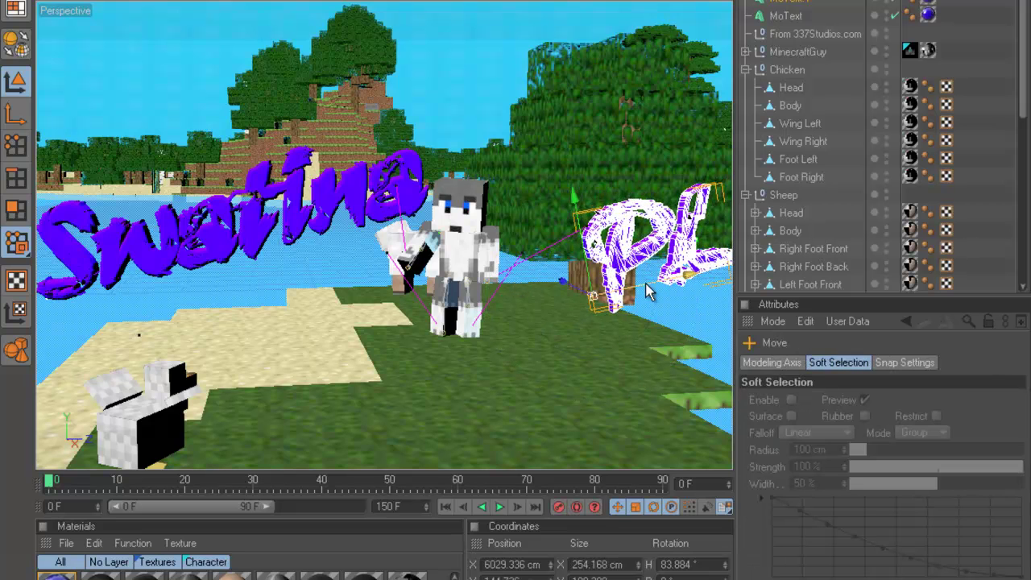
left_click_drag(698, 281, 664, 289)
Play the animation up to frame 21 and render that frame to the Picture Viewer
left_click(454, 264)
left_click(499, 507)
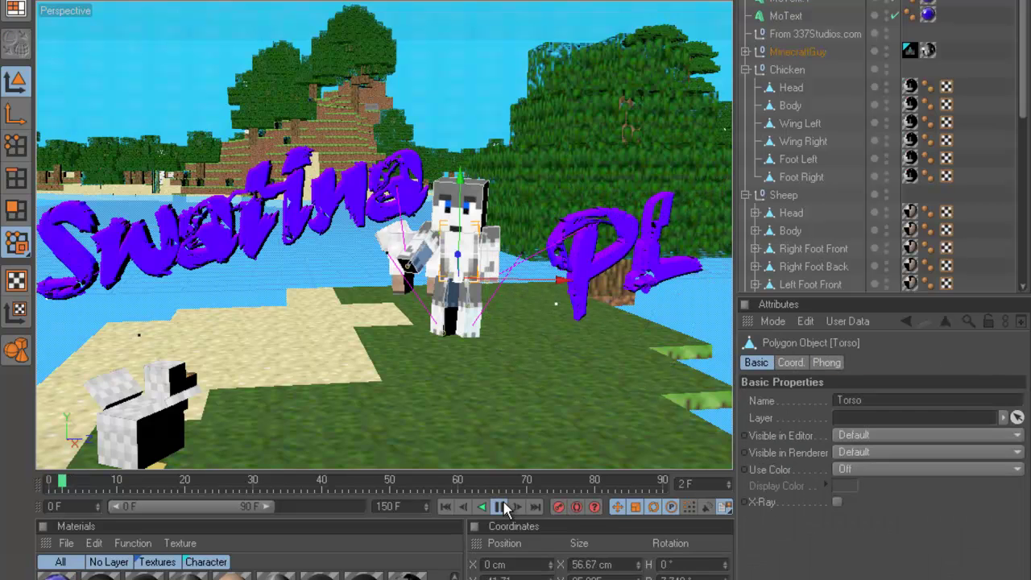
left_click(500, 506)
key("shift+r")
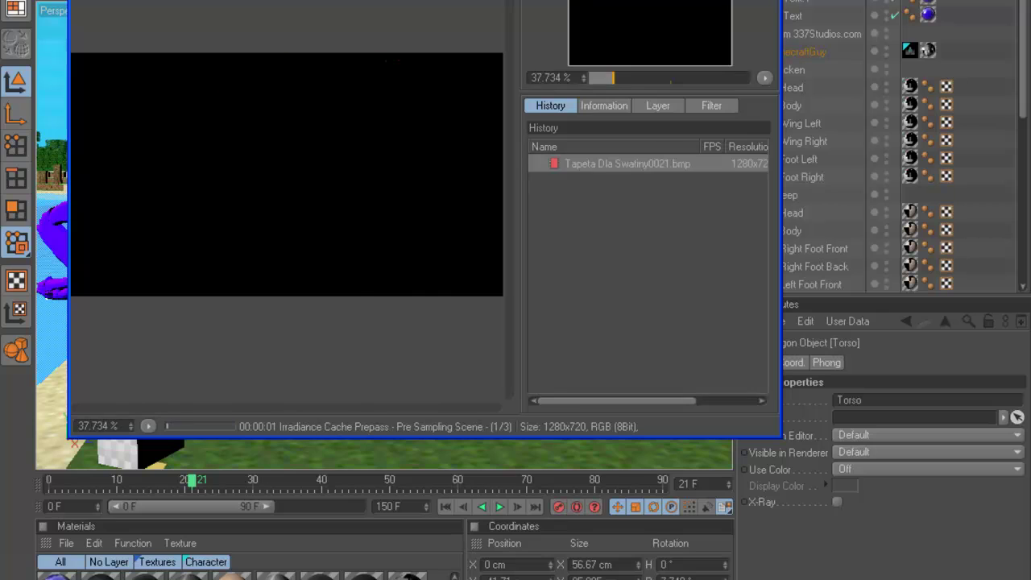